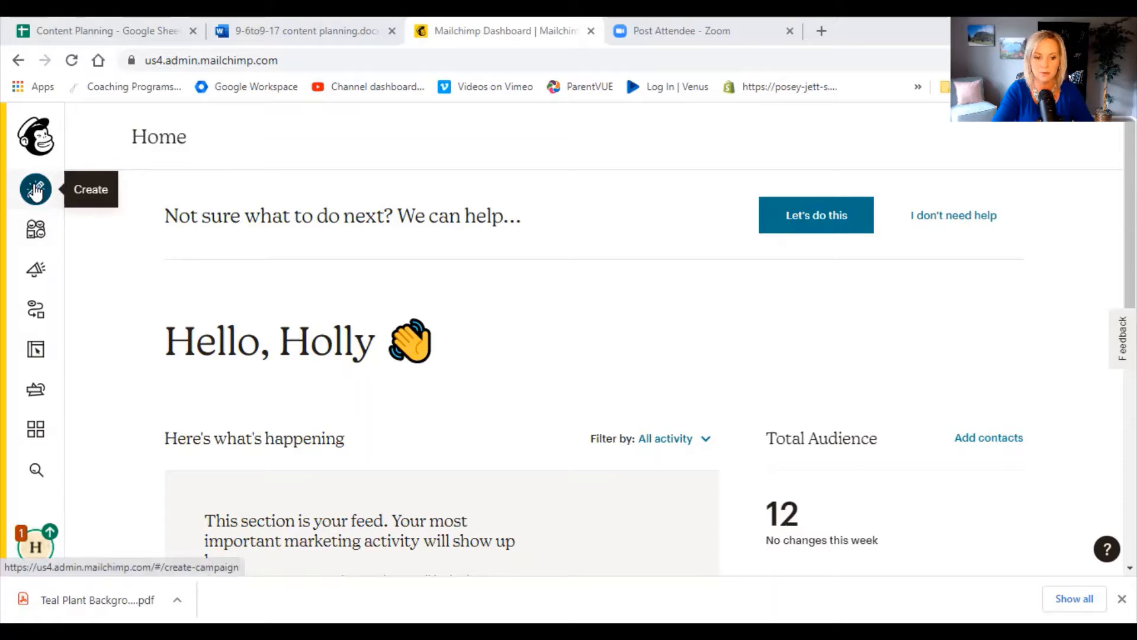
# Start creating a new signup form of the signup landing page type.
pyautogui.click(36, 189)
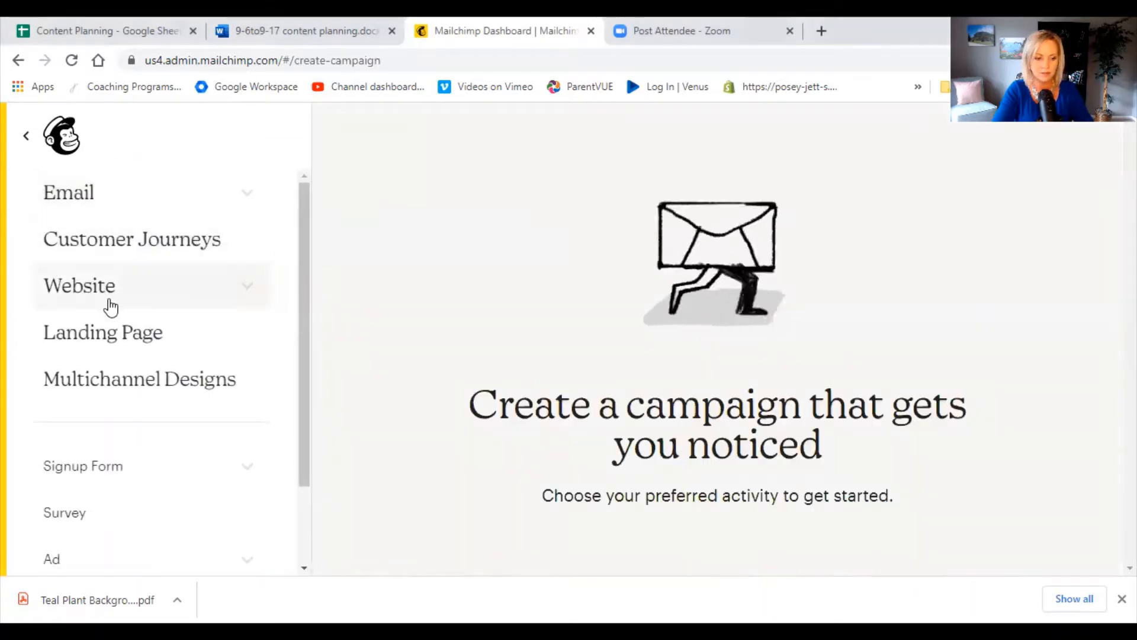
pyautogui.click(121, 476)
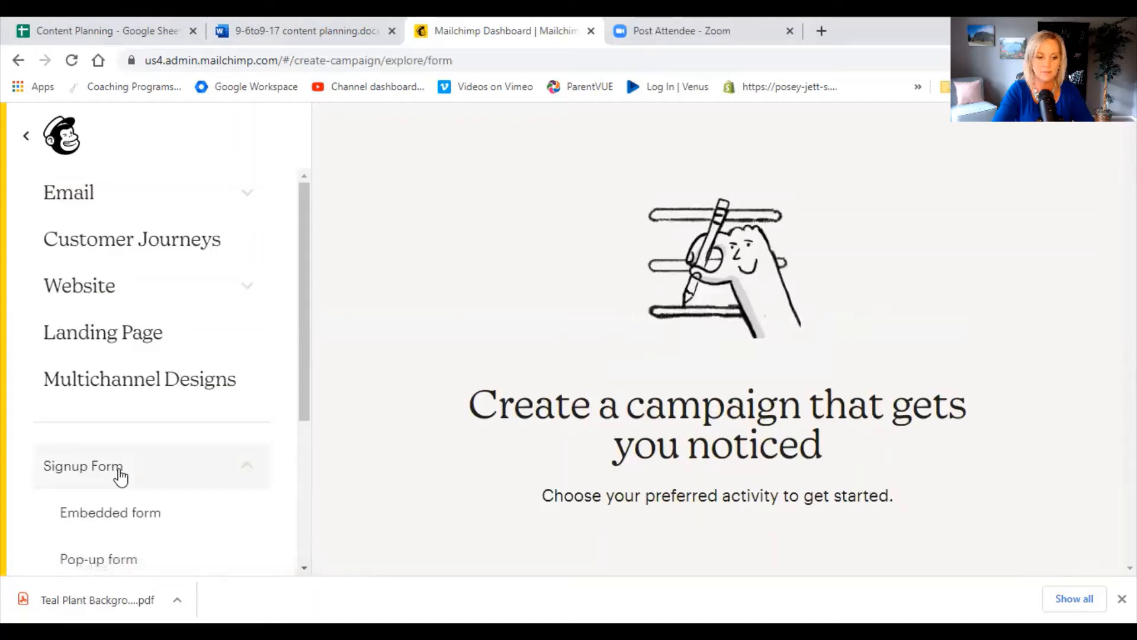
pyautogui.scroll(-3, 121, 473)
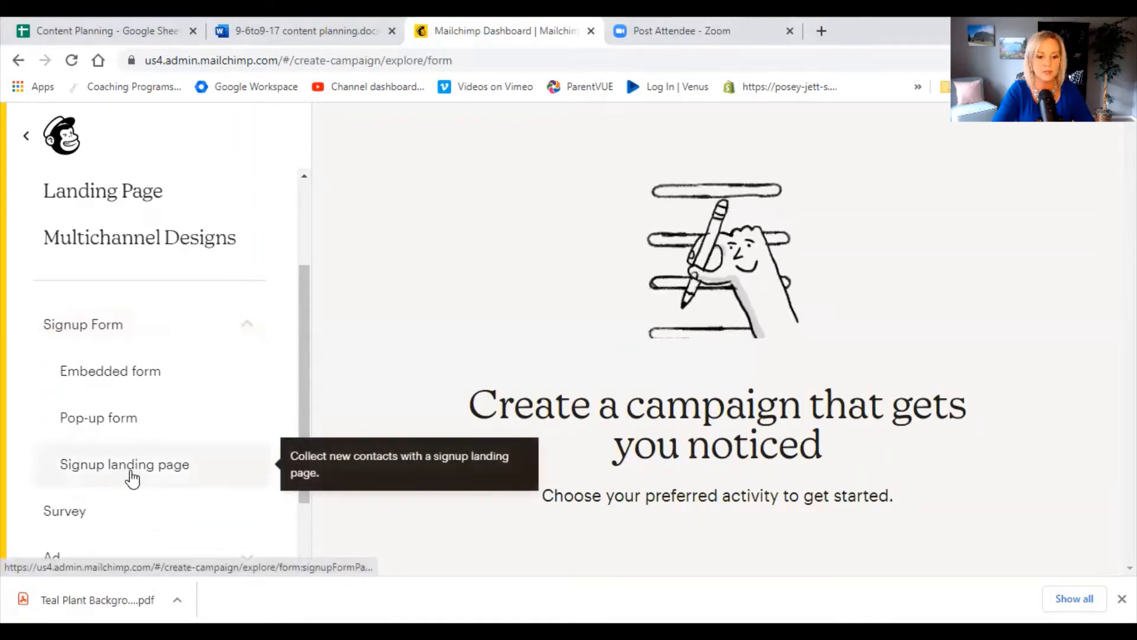
pyautogui.click(133, 477)
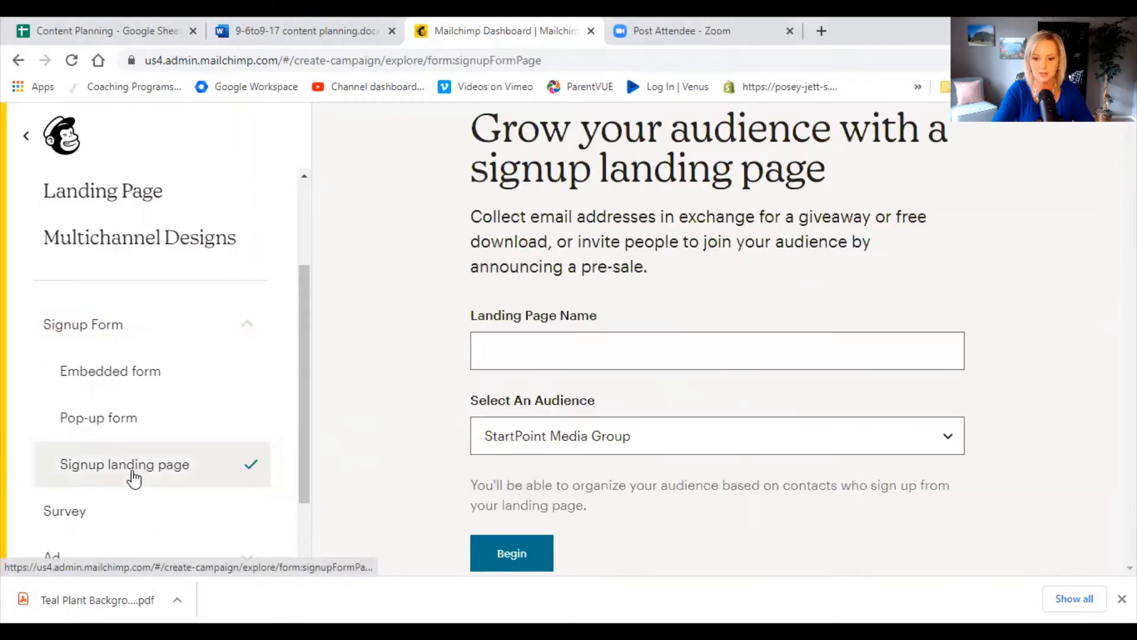
# Name the landing page "20% coupon", keep StartPoint Media Group as the audience, and begin building it.
pyautogui.click(534, 350)
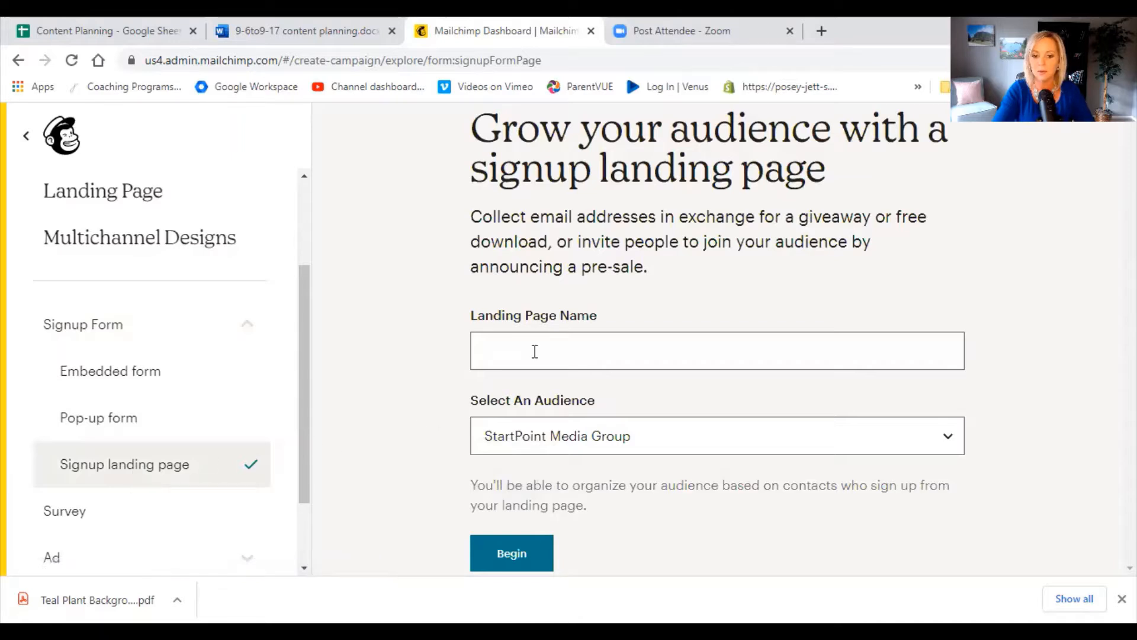
pyautogui.click(575, 348)
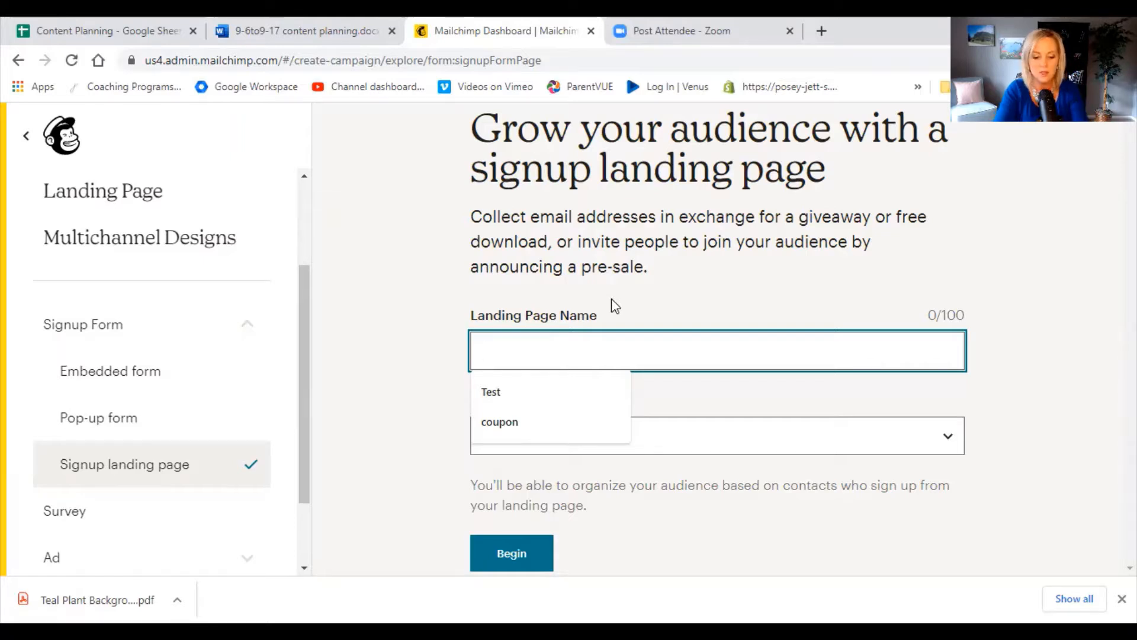
pyautogui.write('20% ')
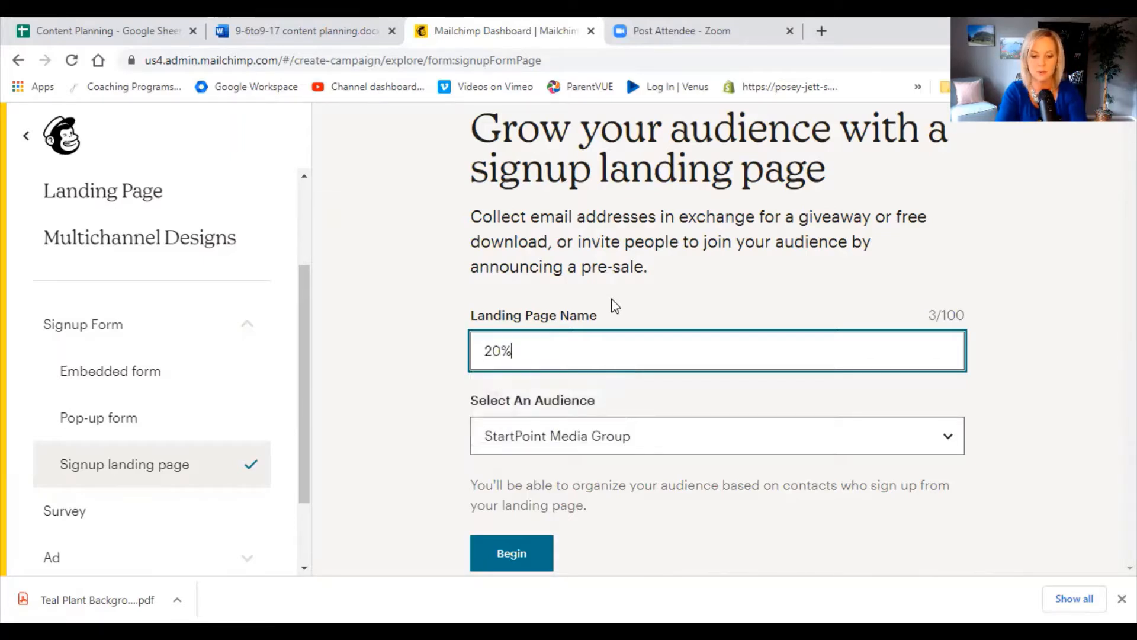
pyautogui.write('coupon')
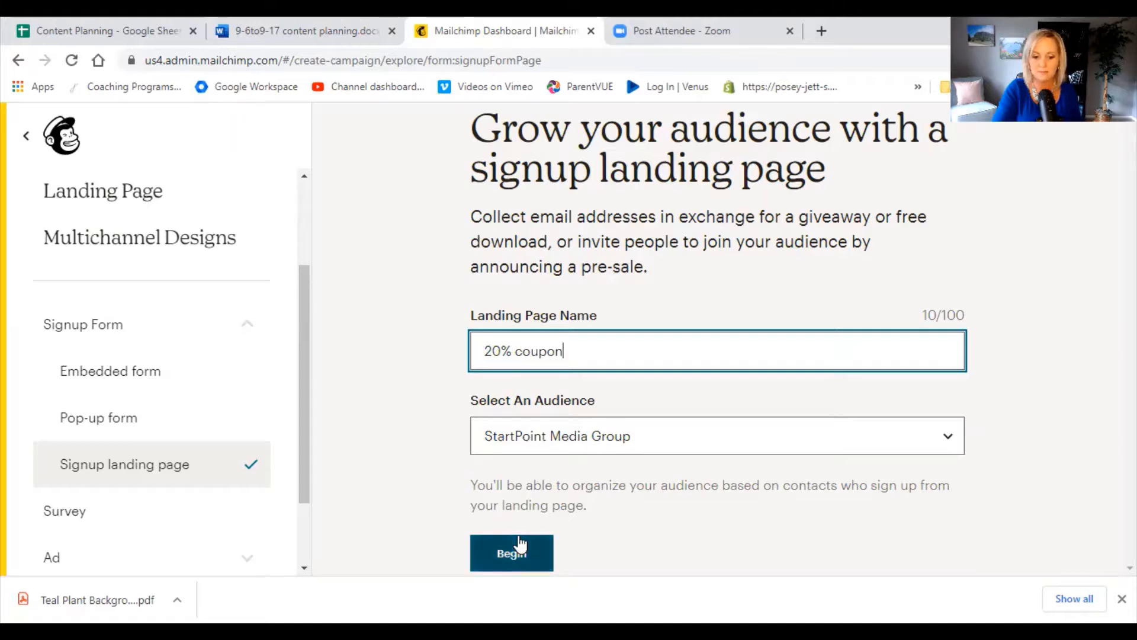
pyautogui.click(515, 563)
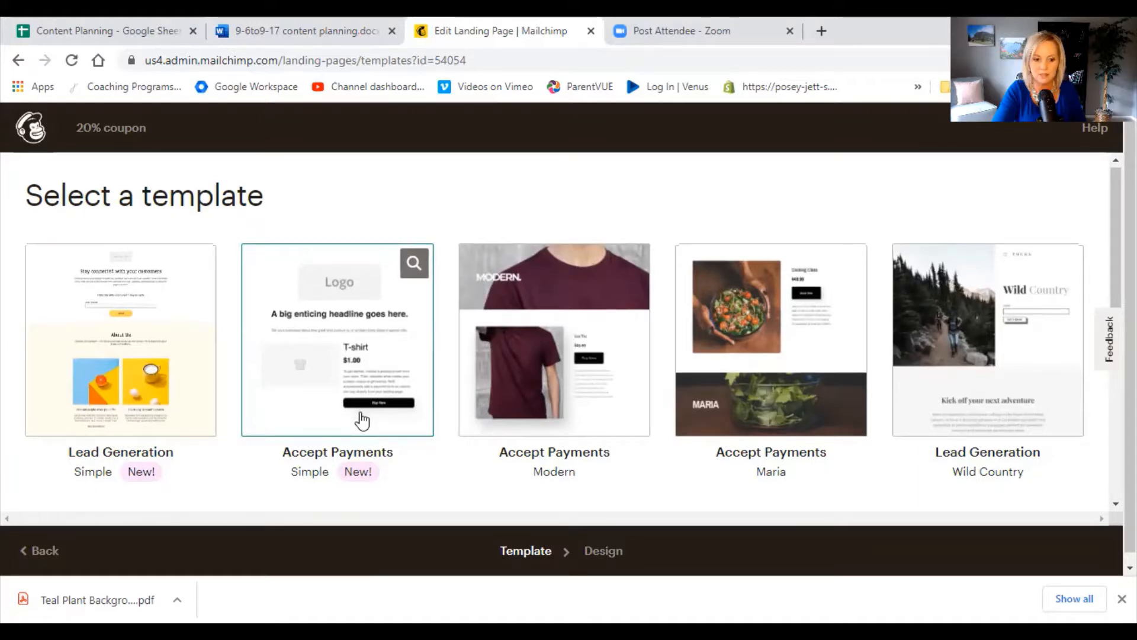
# Choose the Grow Your List template for the landing page.
pyautogui.scroll(-2, 360, 416)
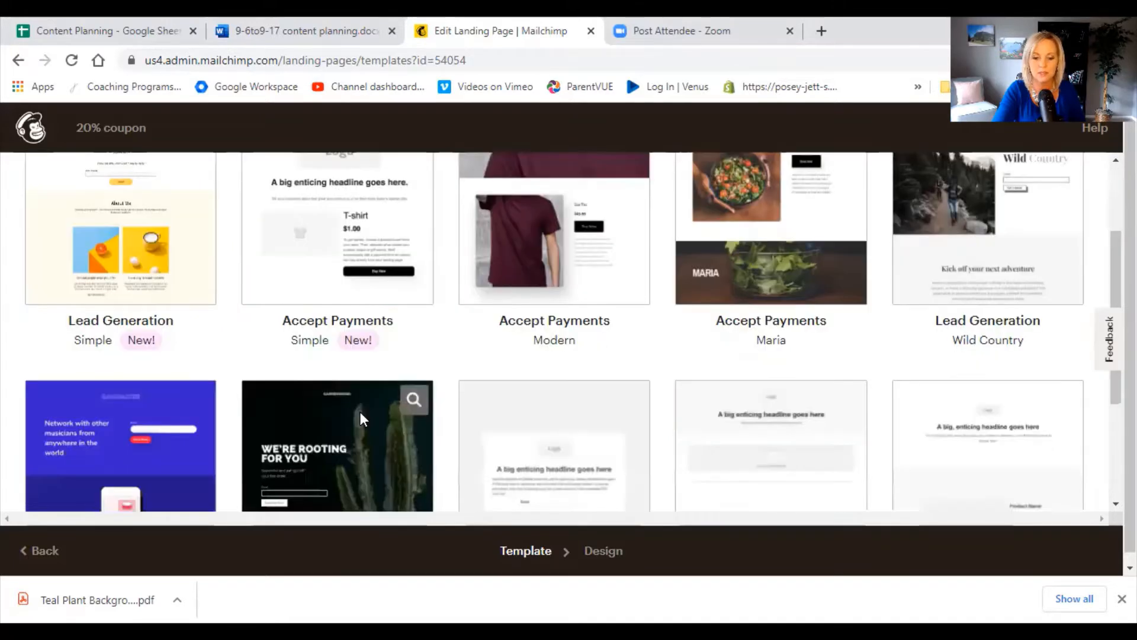
pyautogui.scroll(-2, 363, 420)
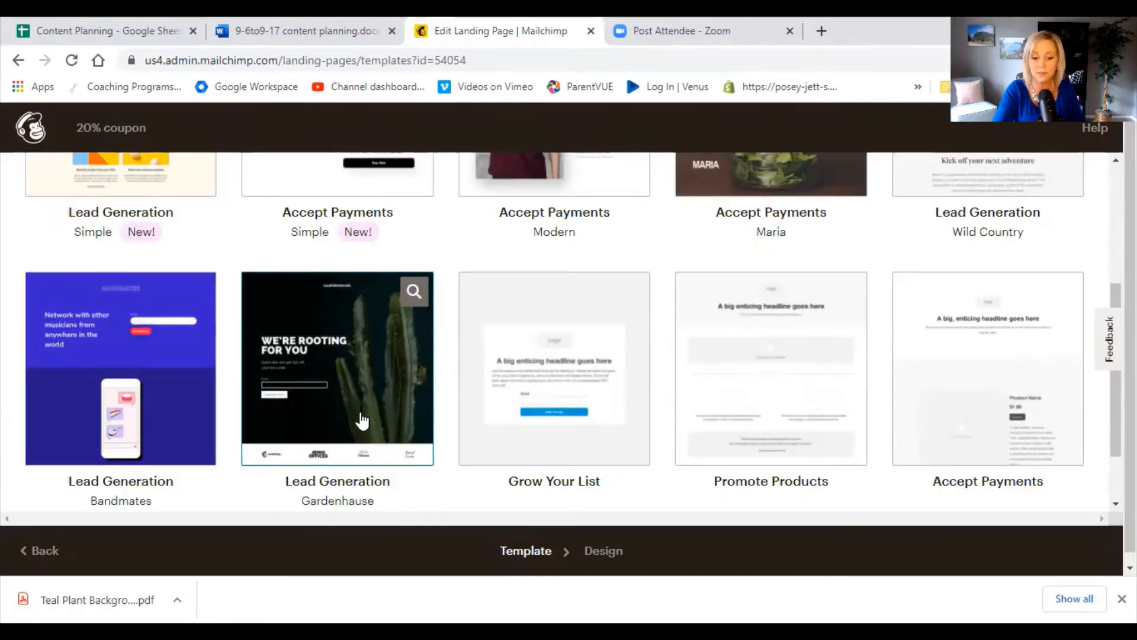
pyautogui.click(561, 398)
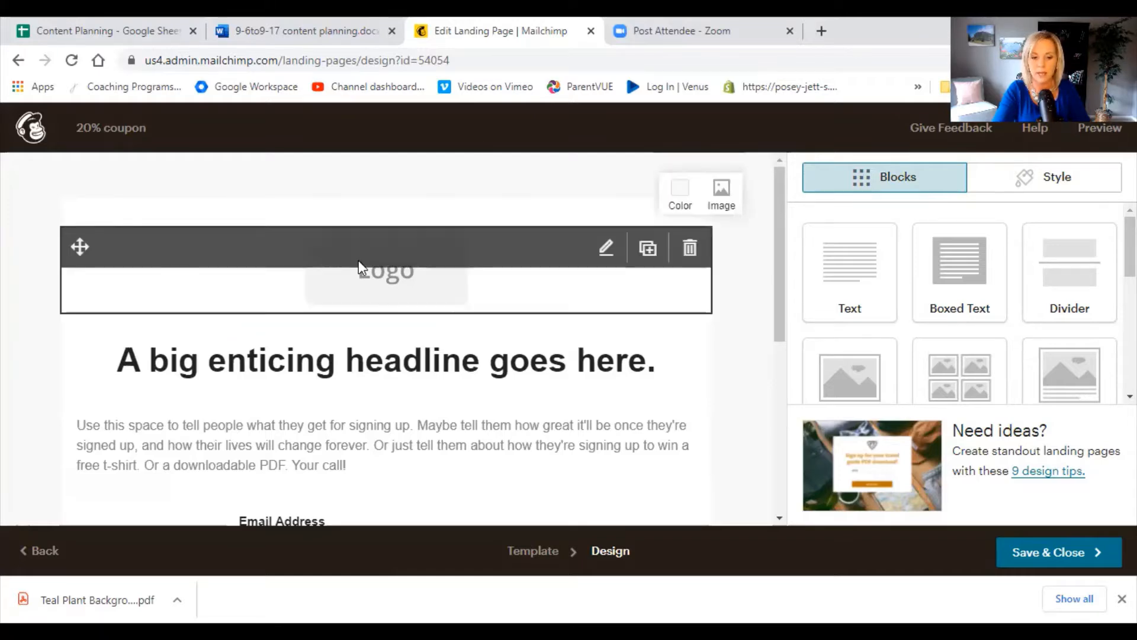
# Replace the placeholder logo with StartPointLogo_Primary-FullColor-LightBG.png and reduce its display size to about 30%.
pyautogui.click(358, 261)
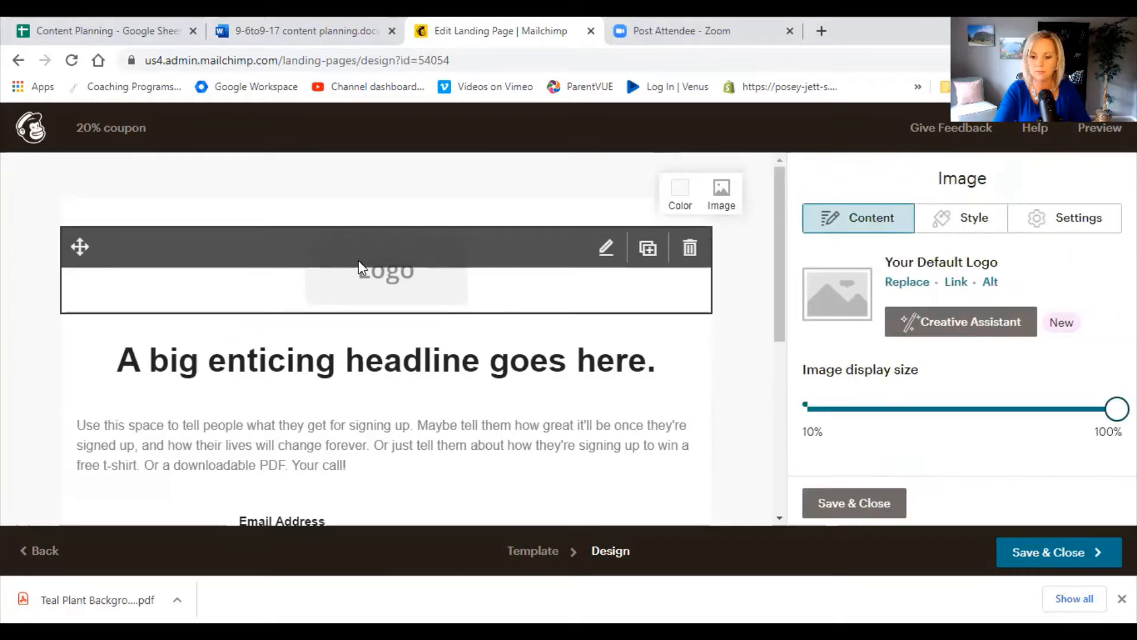
pyautogui.click(908, 283)
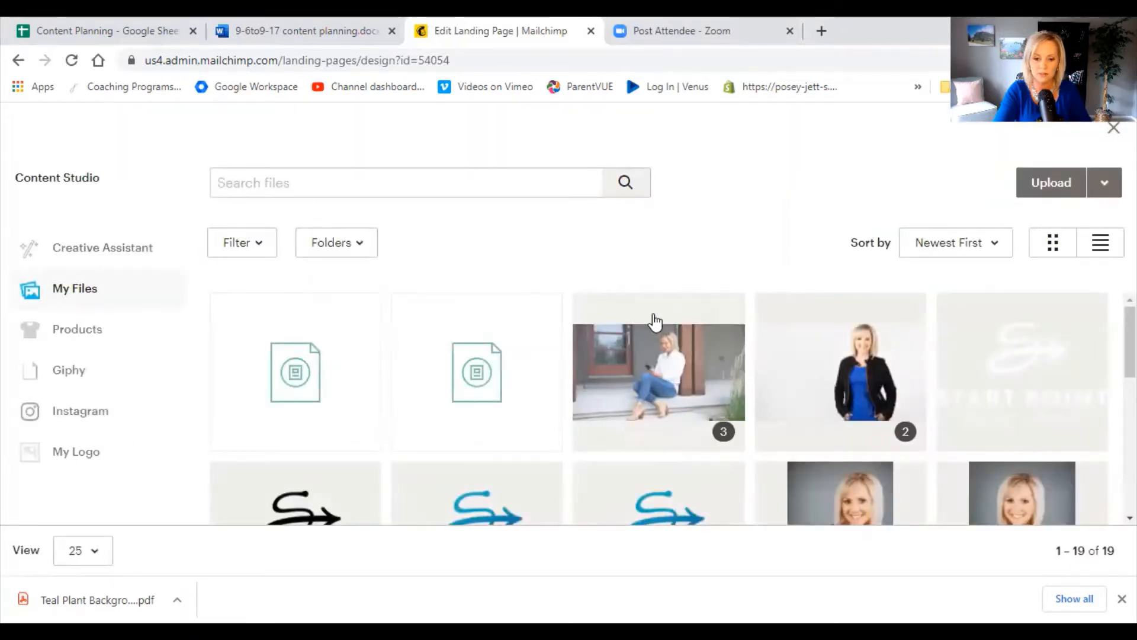
pyautogui.scroll(-2, 655, 322)
pyautogui.click(535, 379)
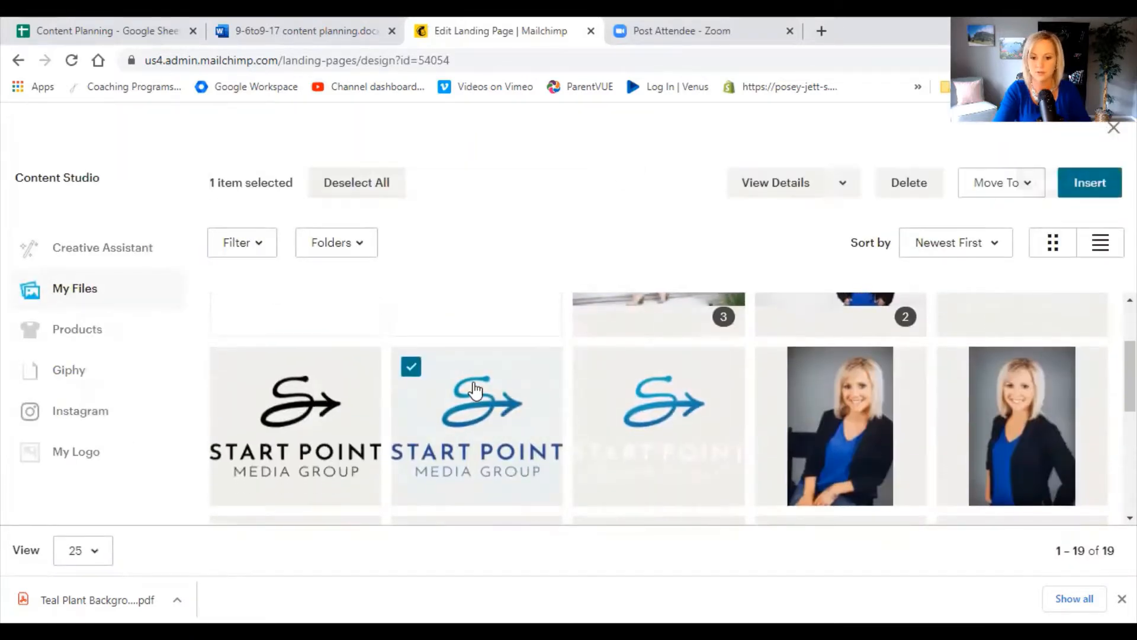
pyautogui.click(1093, 184)
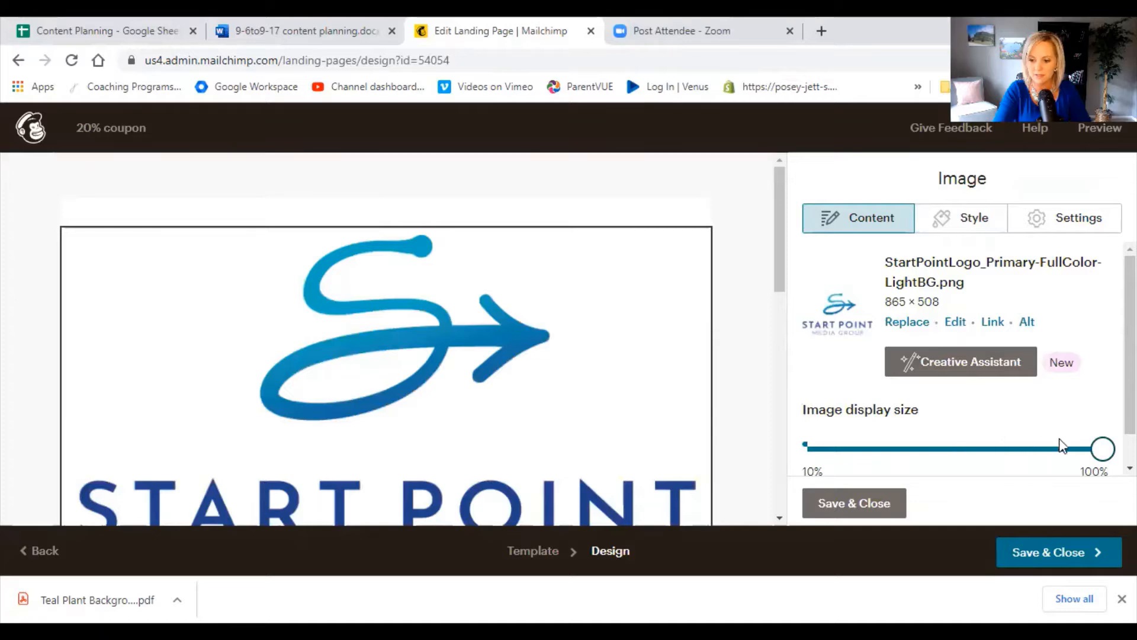
pyautogui.moveTo(1097, 450); pyautogui.dragTo(869, 420)
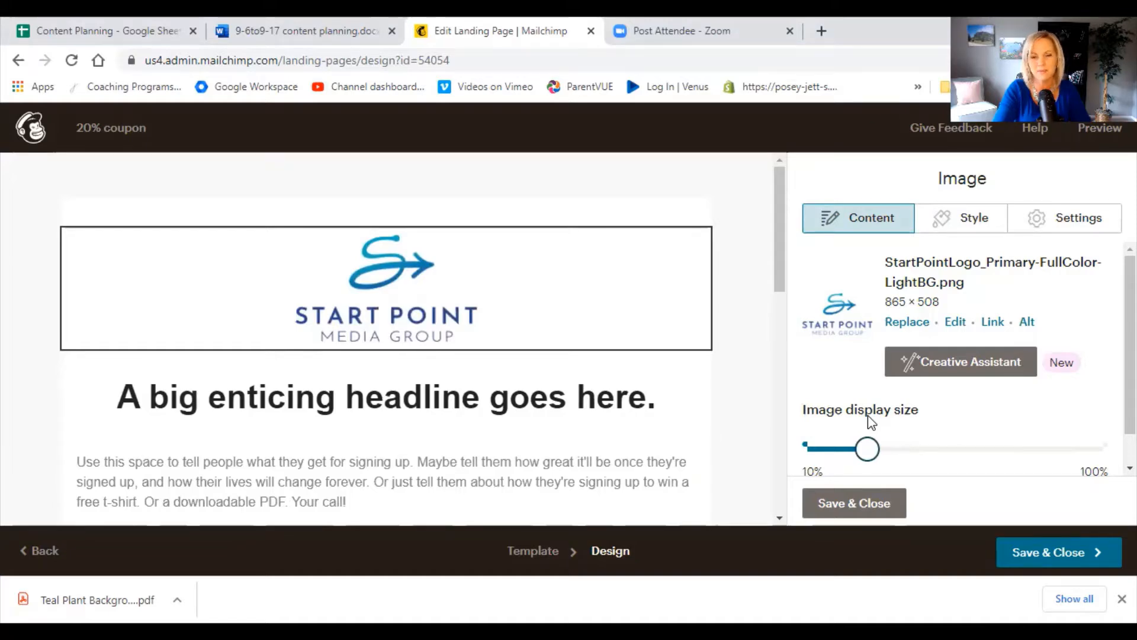
# Replace the placeholder headline below the logo with "Get your 20% off coupon now!".
pyautogui.moveTo(586, 424)
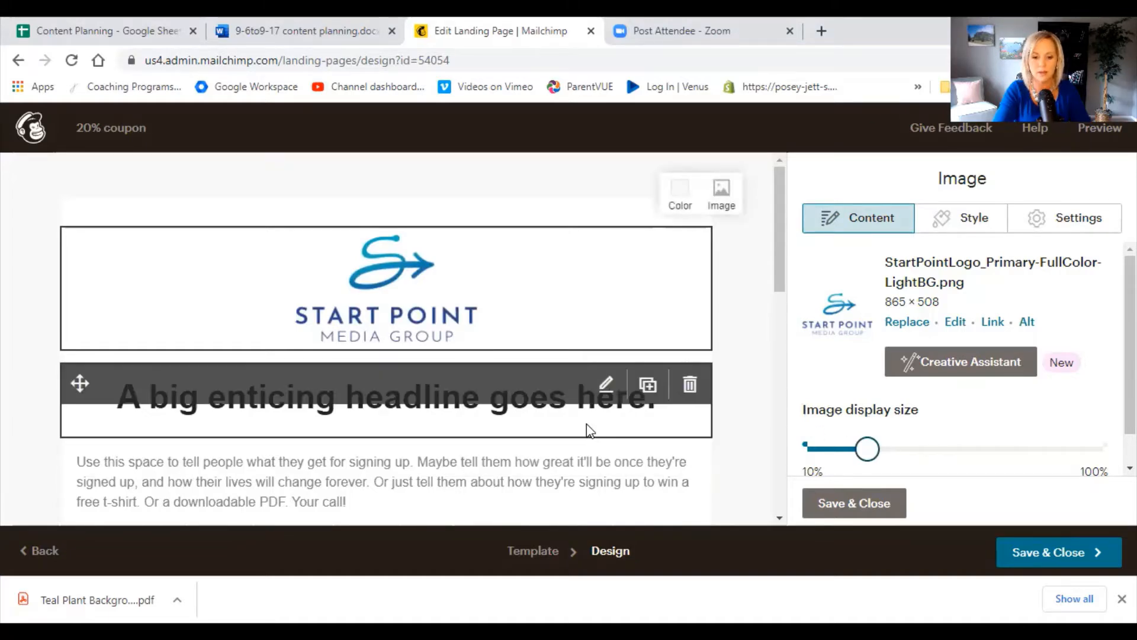
pyautogui.click(591, 398)
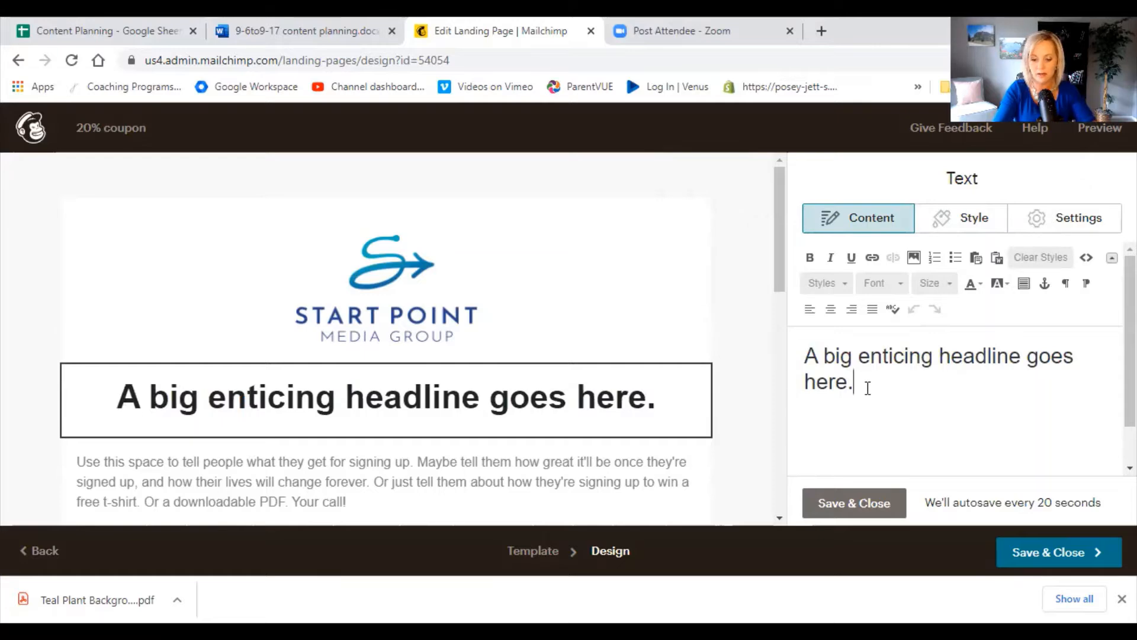
pyautogui.hotkey('ctrl', 'a')
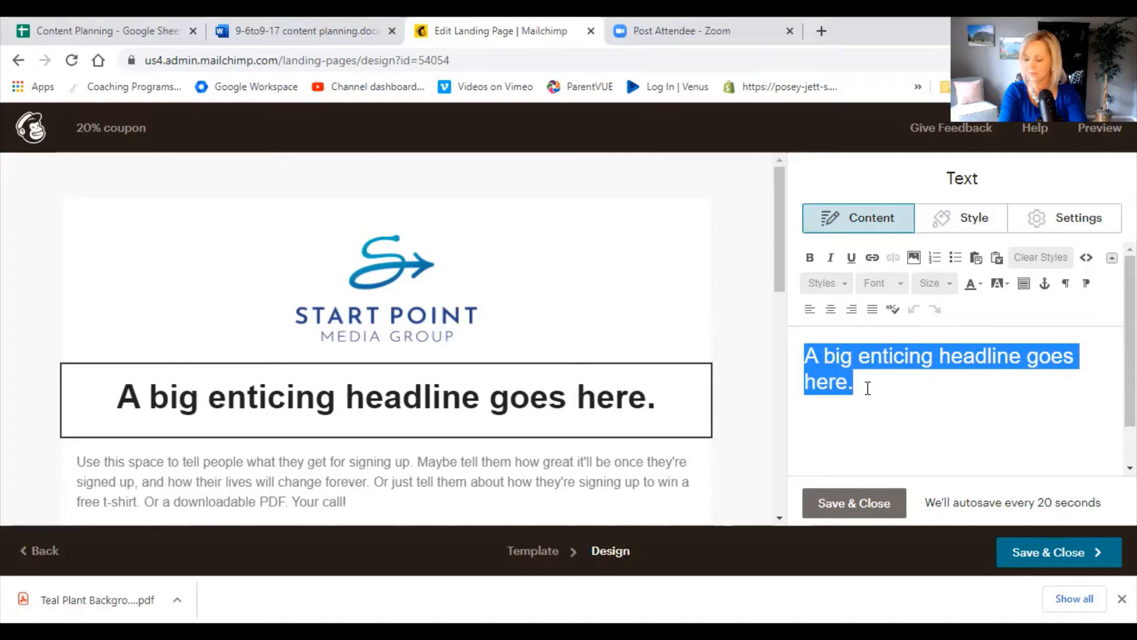
pyautogui.write('Get ')
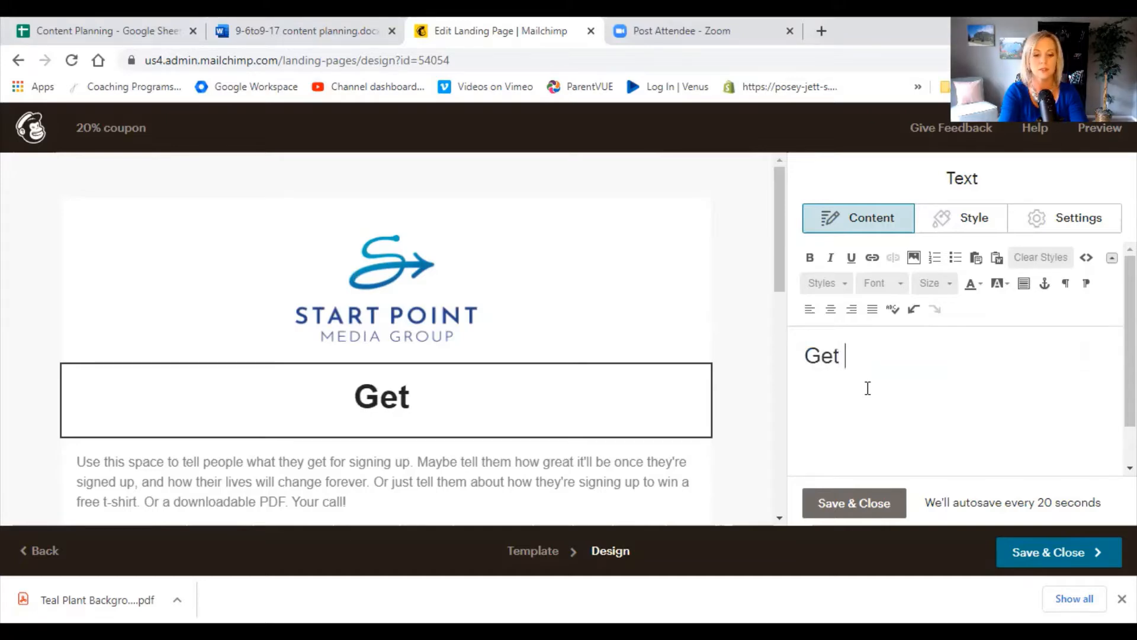
pyautogui.write('your 20% off ')
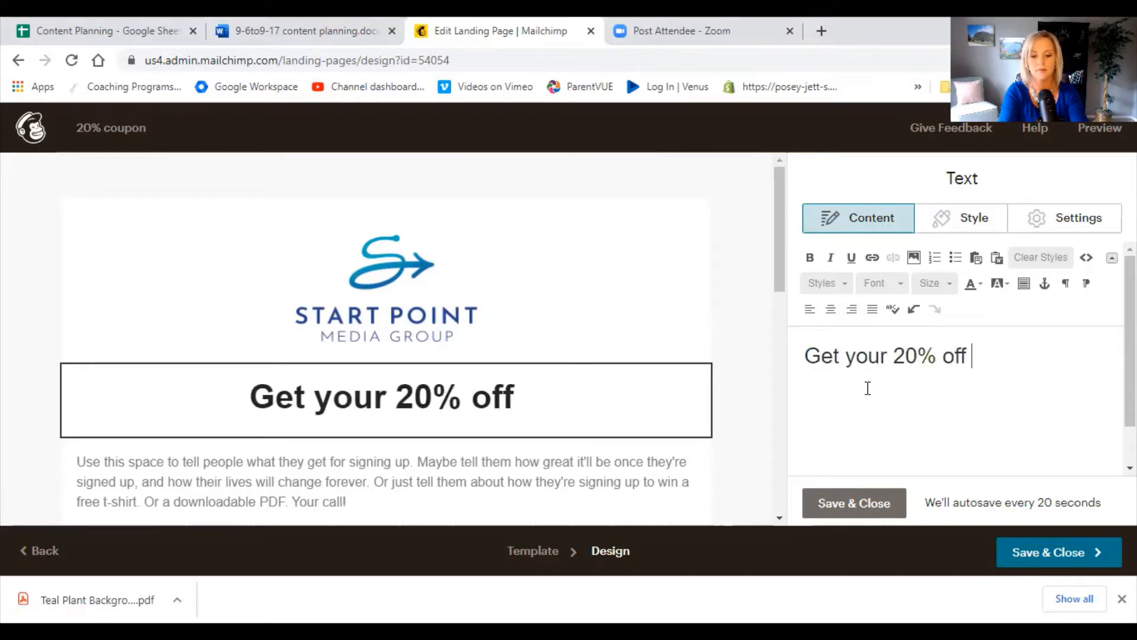
pyautogui.write('Coupon')
pyautogui.press('BackSpace')
pyautogui.press('BackSpace')
pyautogui.press('BackSpace')
pyautogui.press('BackSpace')
pyautogui.press('BackSpace')
pyautogui.press('BackSpace')
pyautogui.press('BackSpace')
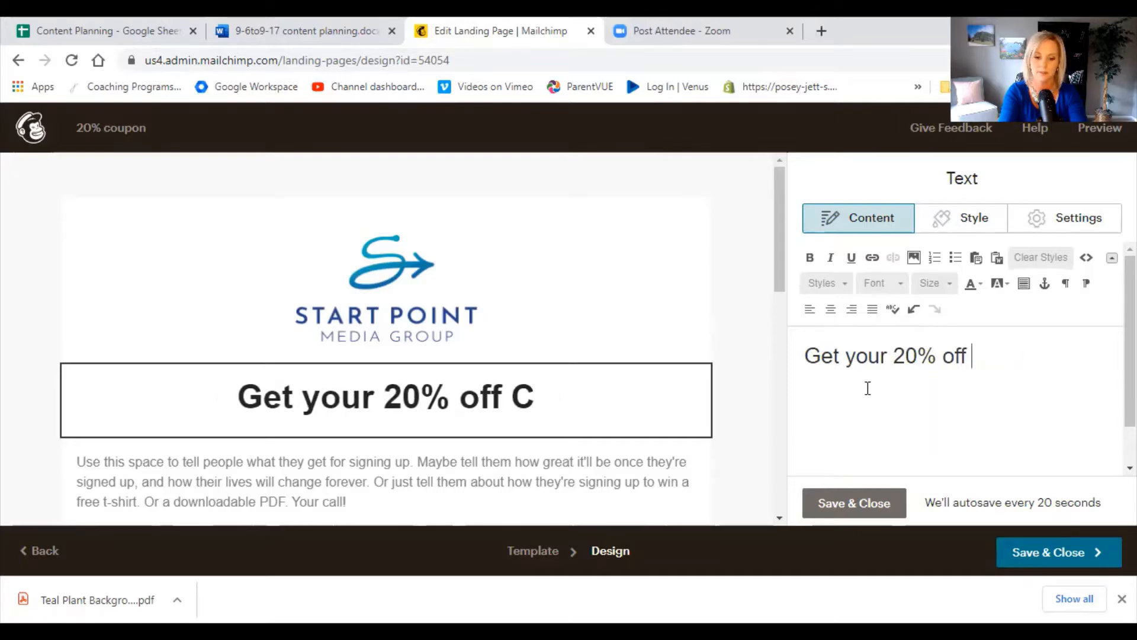
pyautogui.write('cy')
pyautogui.press('BackSpace')
pyautogui.write('o')
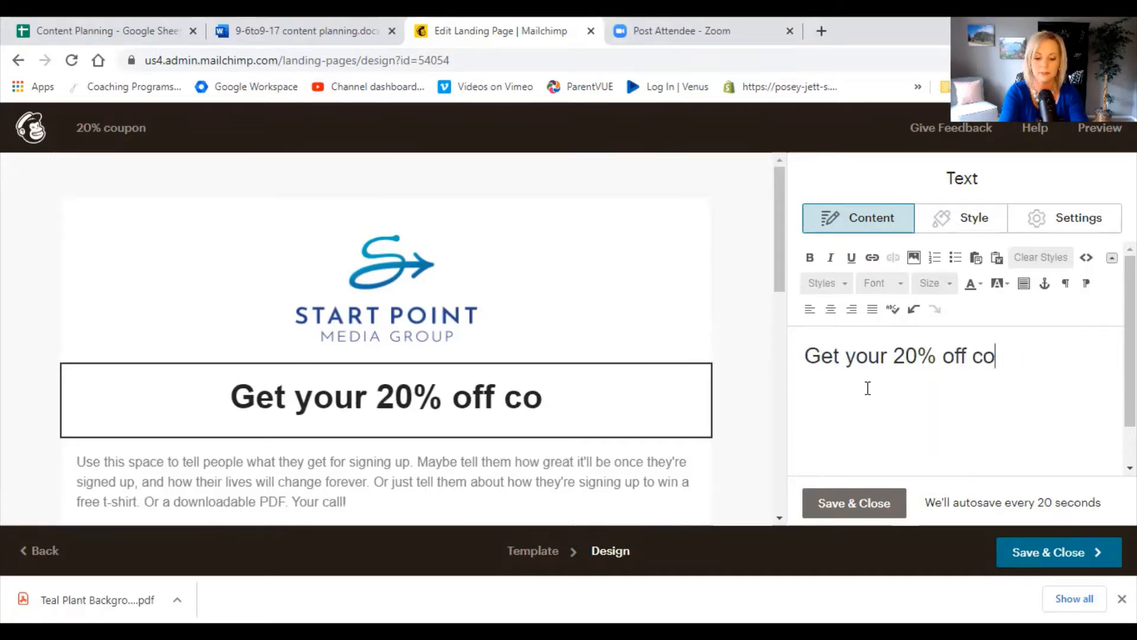
pyautogui.write('upon')
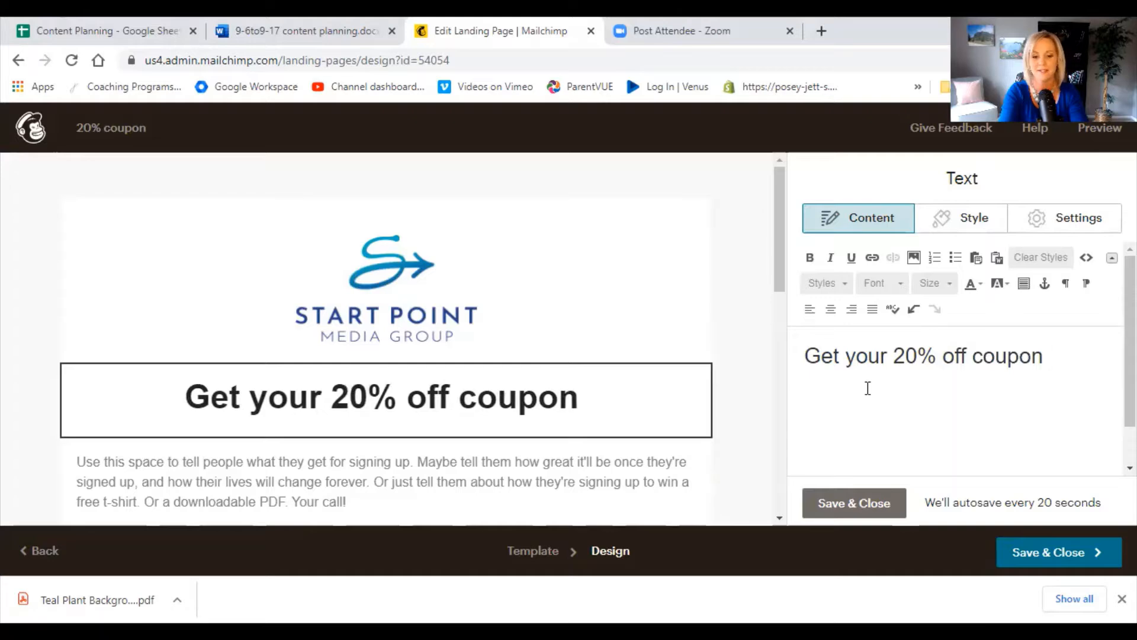
pyautogui.write(' now!')
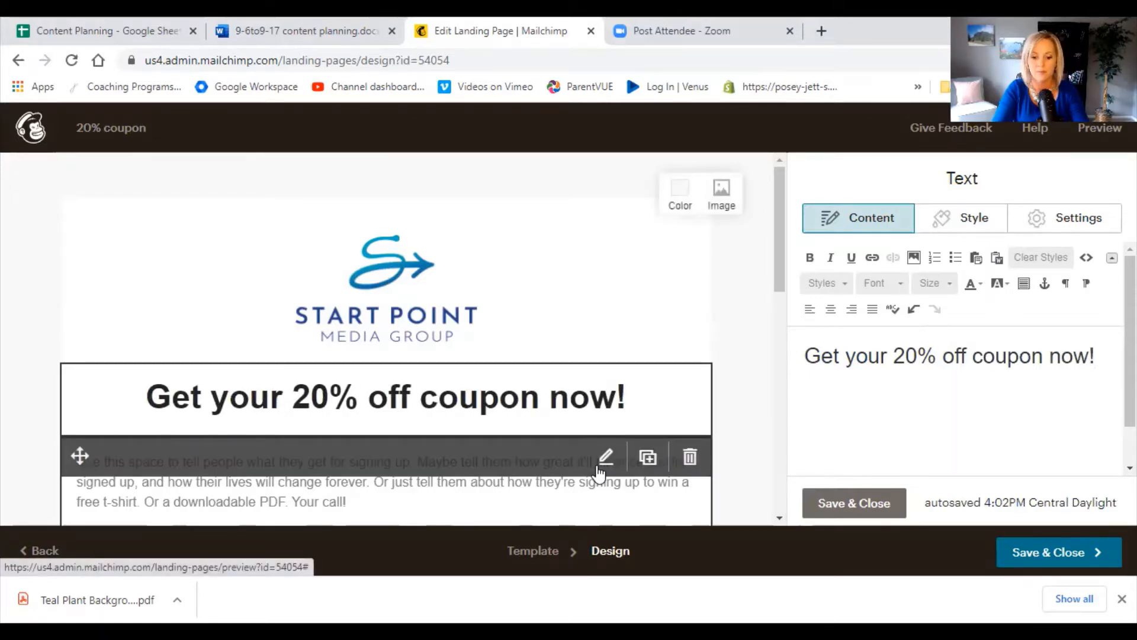
# Replace the placeholder paragraph below the headline with "Save time and money by starting your Christmas shopping now!".
pyautogui.scroll(-2, 586, 415)
pyautogui.click(592, 381)
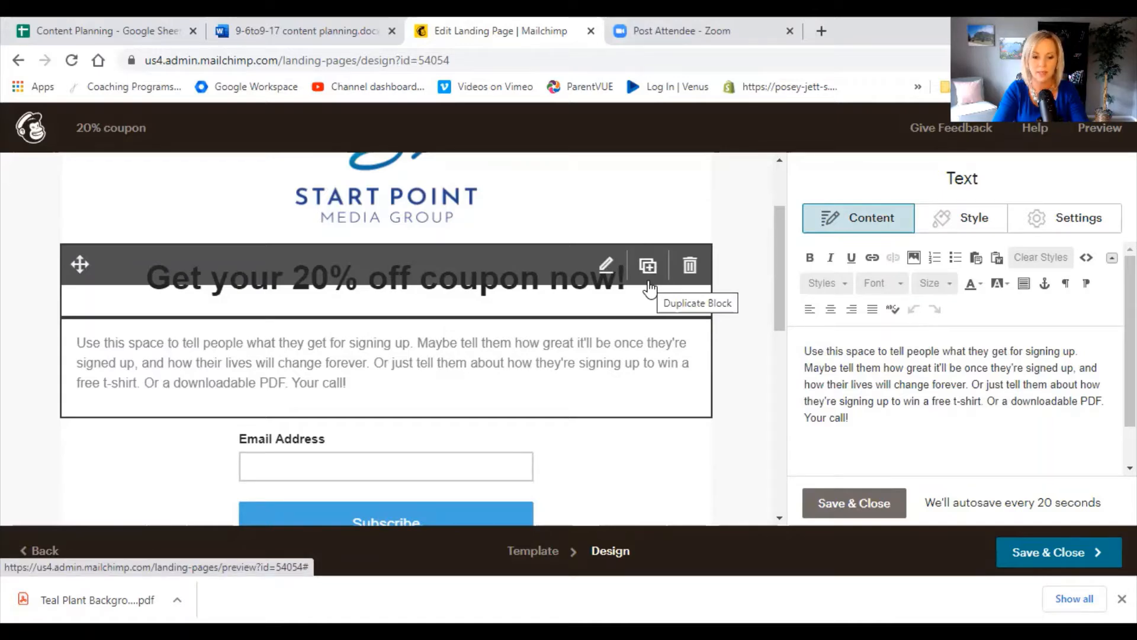
pyautogui.click(876, 418)
pyautogui.hotkey('shift', 'Up')
pyautogui.hotkey('shift', 'Up')
pyautogui.hotkey('shift', 'Up')
pyautogui.hotkey('shift', 'Up')
pyautogui.hotkey('shift', 'Up')
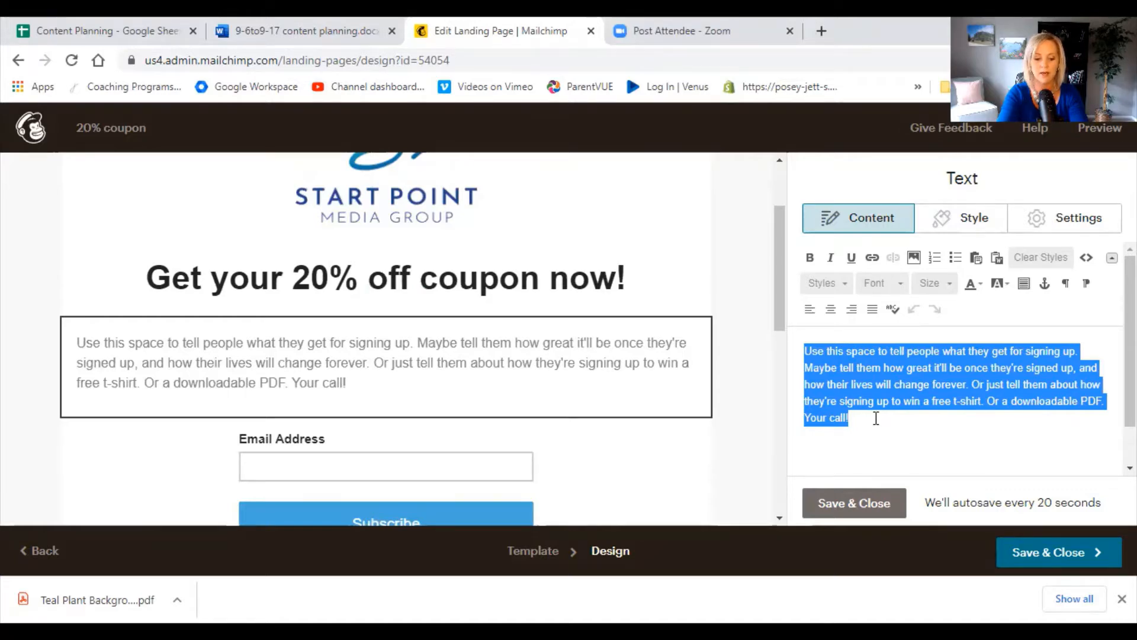
pyautogui.write('Save')
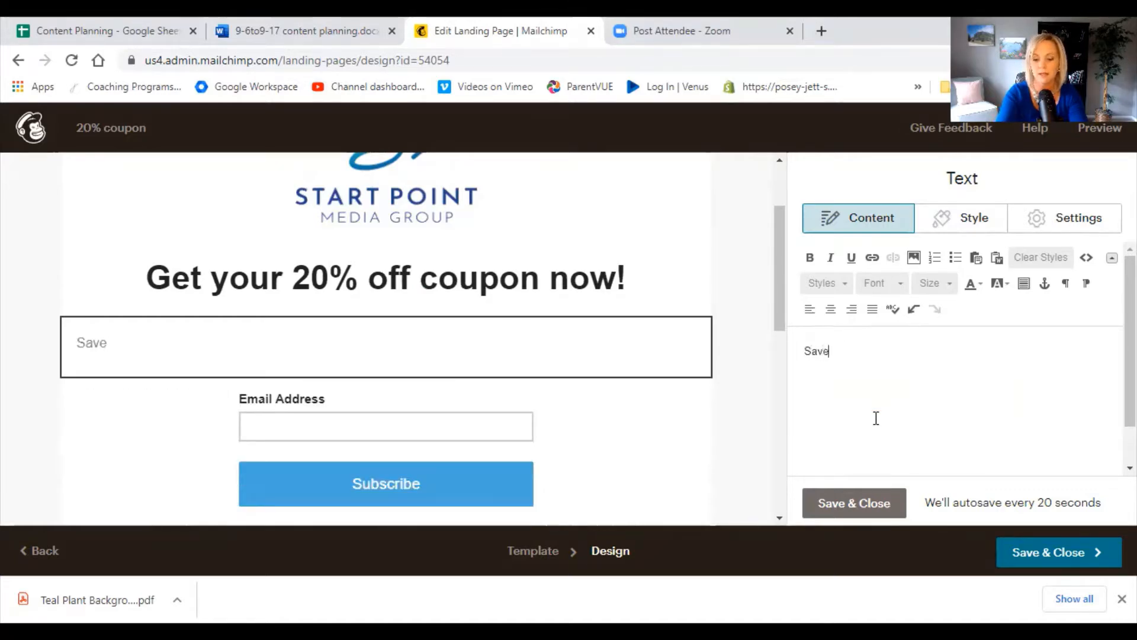
pyautogui.write(' time and money')
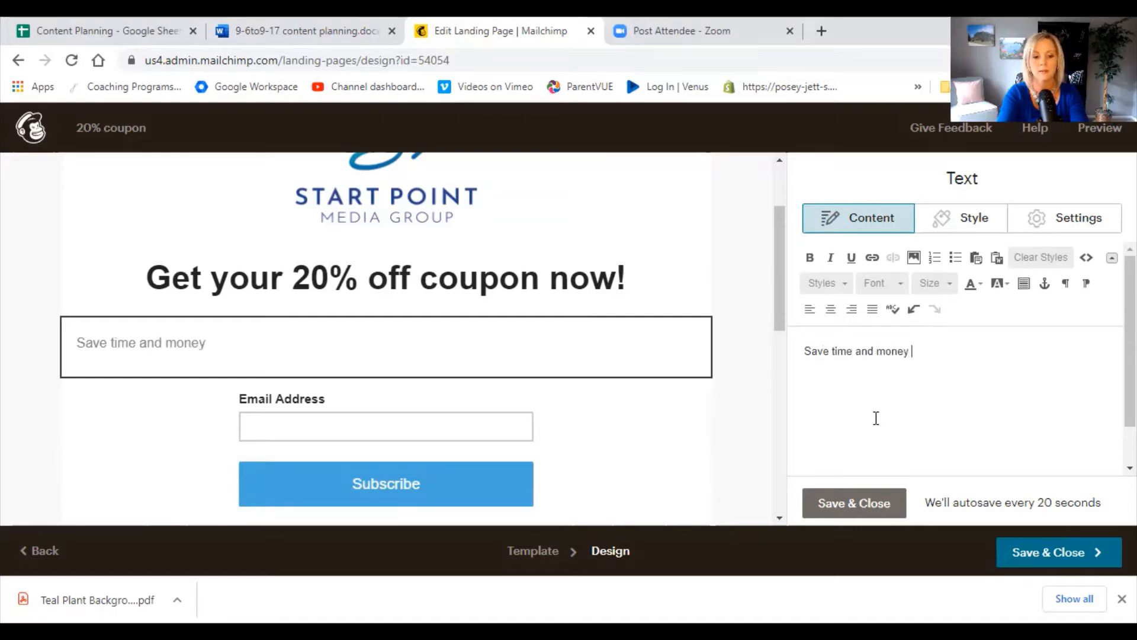
pyautogui.press('BackSpace')
pyautogui.write(', b')
pyautogui.press('BackSpace')
pyautogui.press('BackSpace')
pyautogui.write('by ')
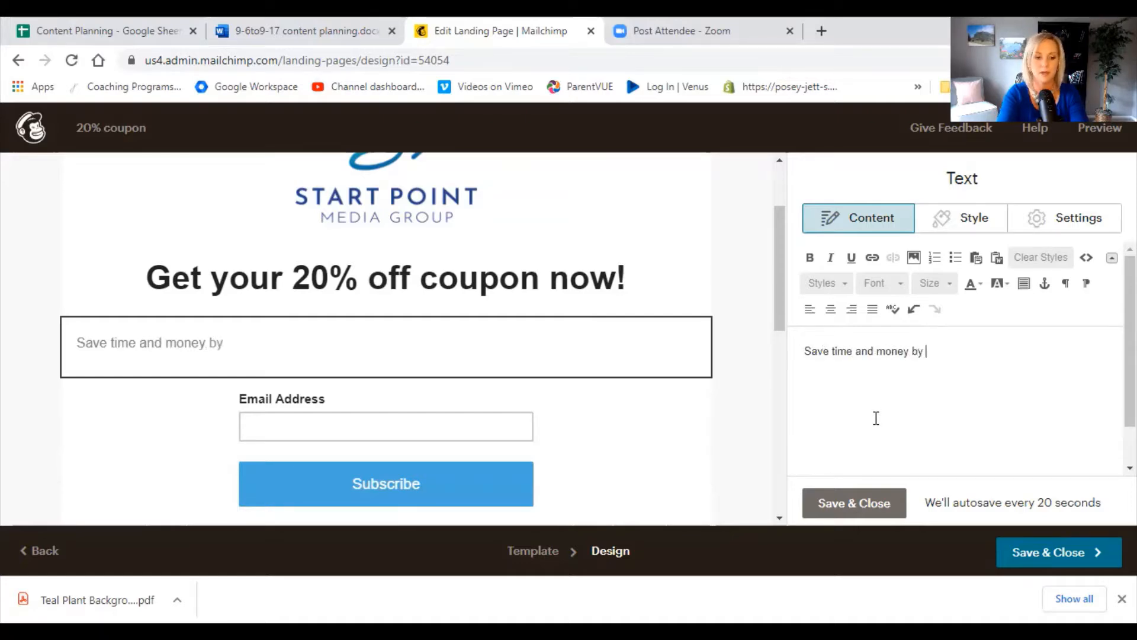
pyautogui.write('starting your c')
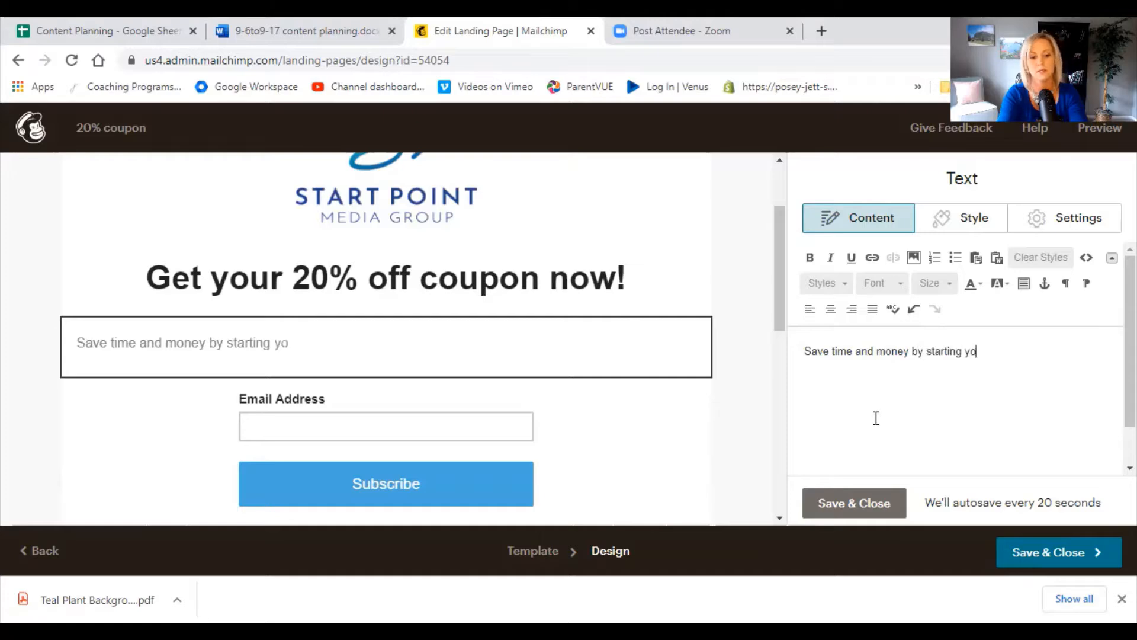
pyautogui.write('ri')
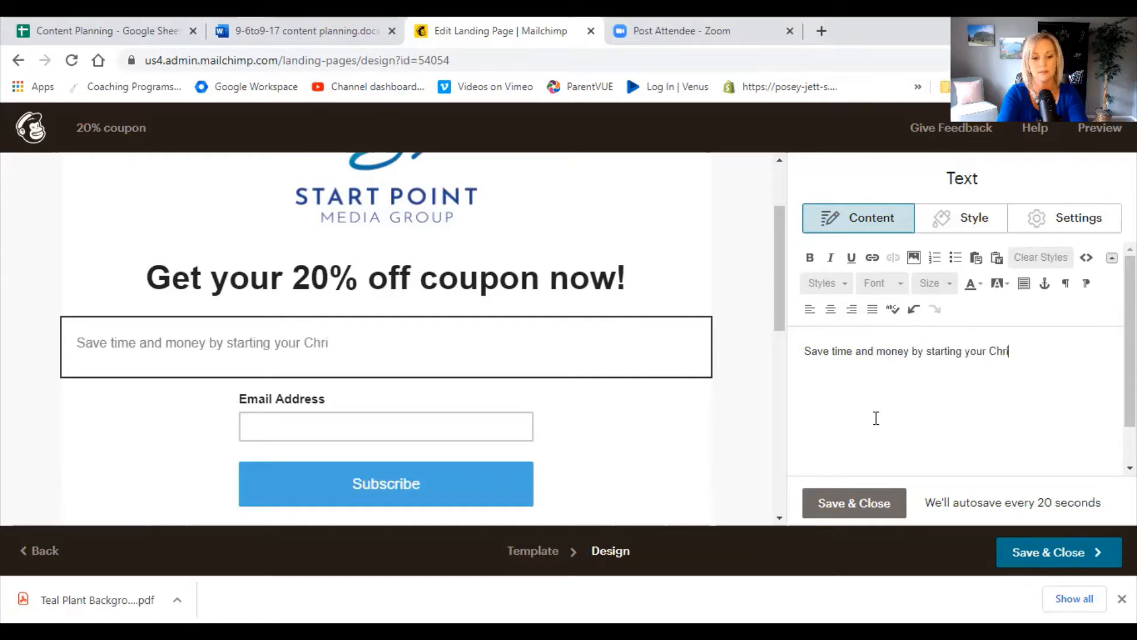
pyautogui.write('stmas shopping')
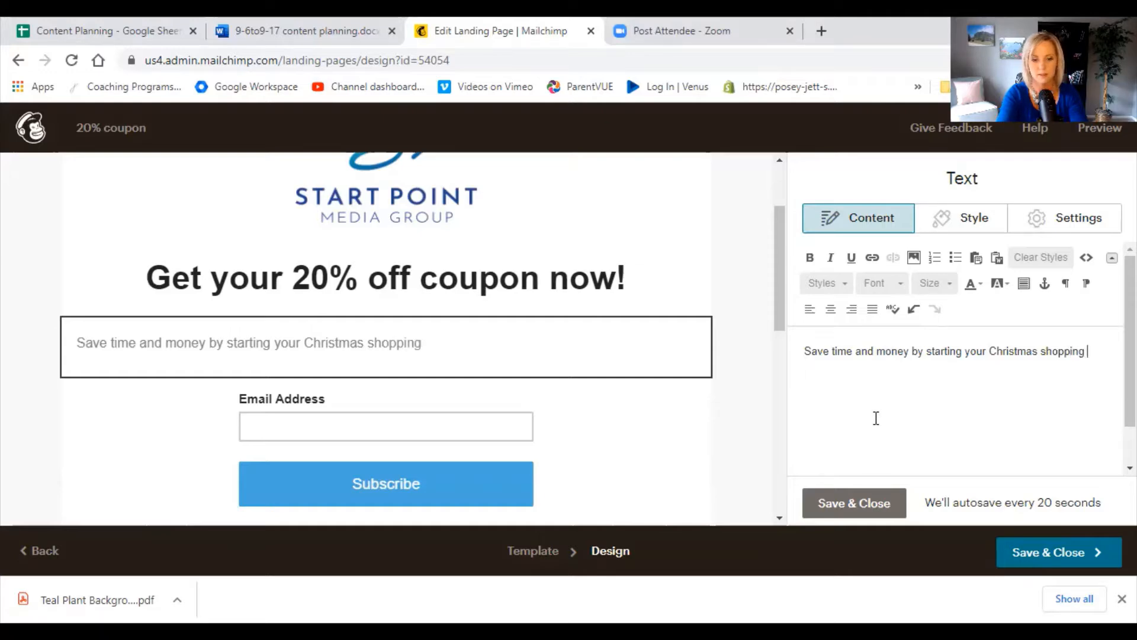
pyautogui.write(' now! D')
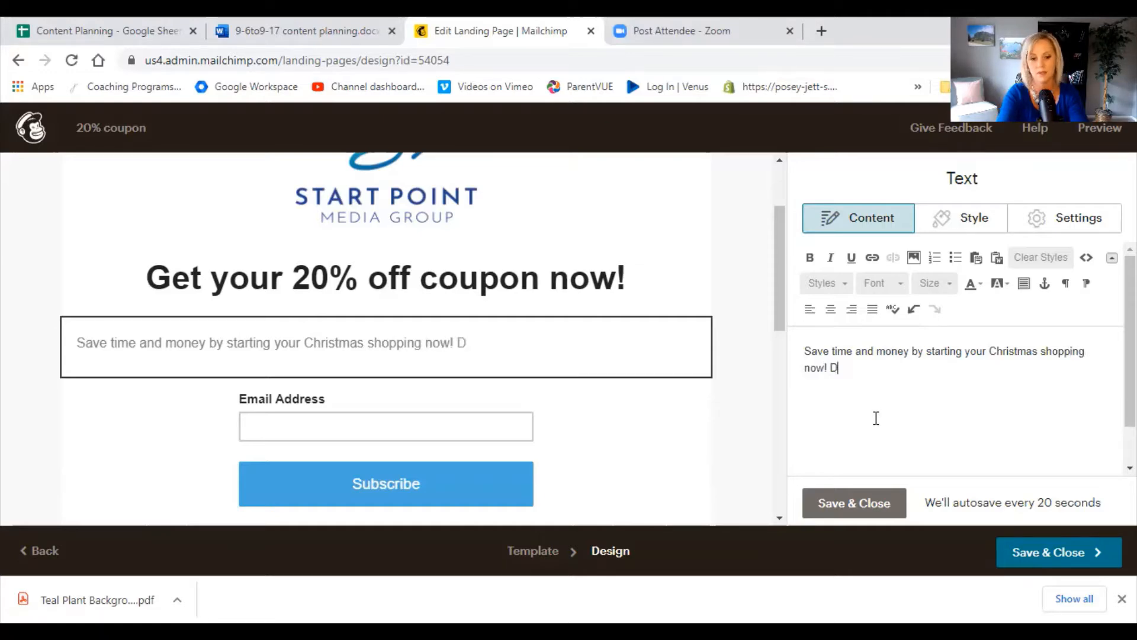
pyautogui.press('BackSpace')
# Continue the paragraph with "Sign up to download a 20% off coupon that you can use in store the next time you're out and about.".
pyautogui.write('Sign')
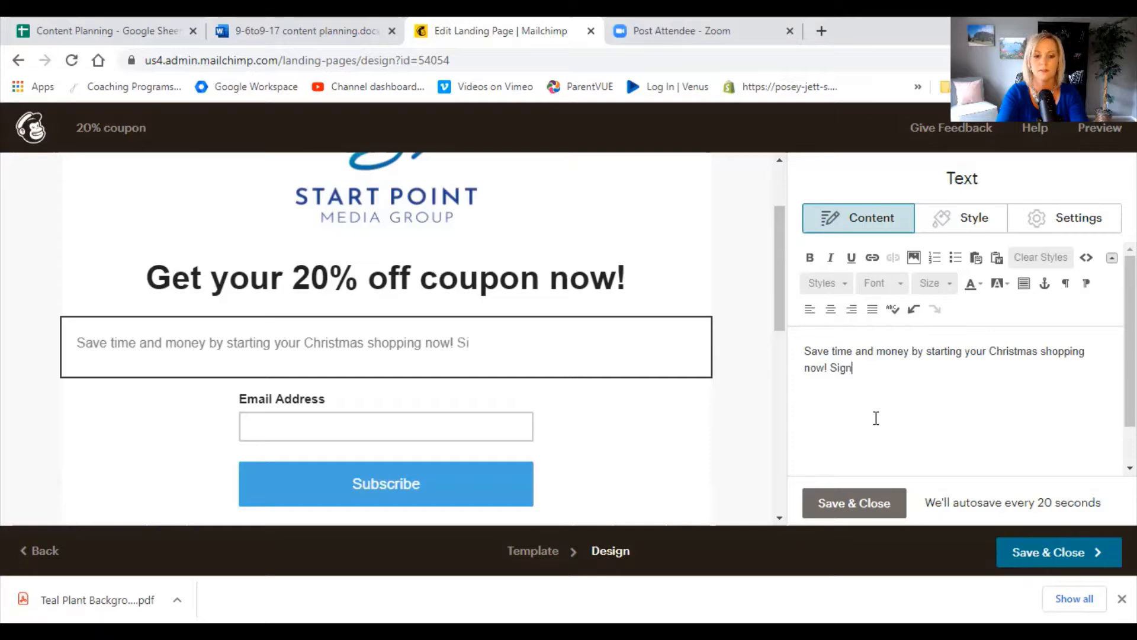
pyautogui.write(' up to downloa you')
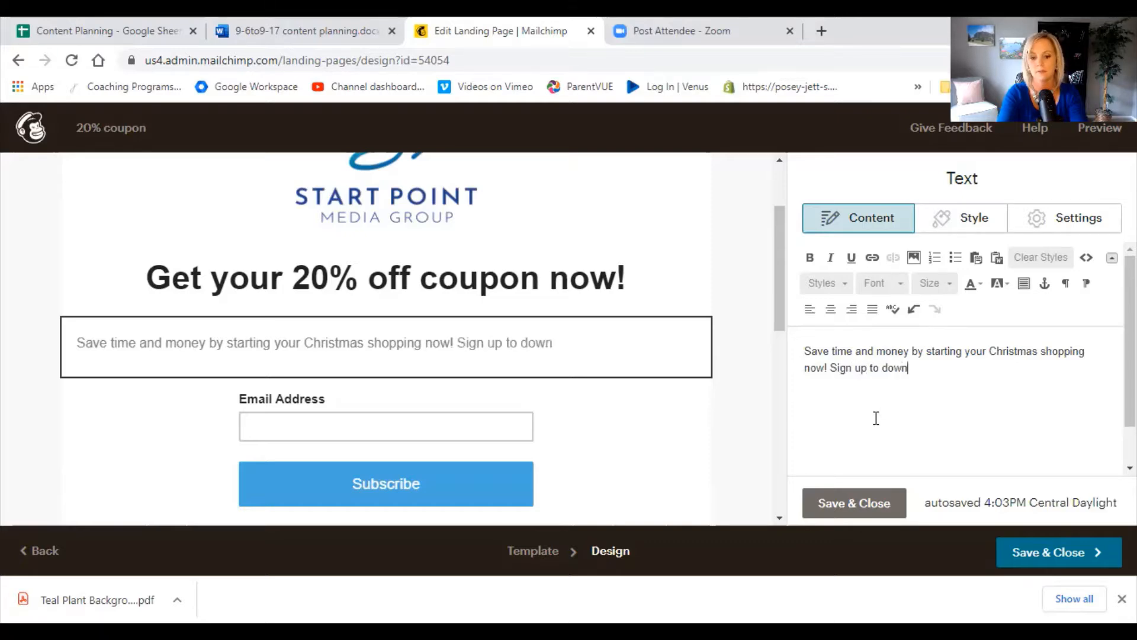
pyautogui.press('BackSpace')
pyautogui.press('BackSpace')
pyautogui.press('BackSpace')
pyautogui.press('BackSpace')
pyautogui.press('BackSpace')
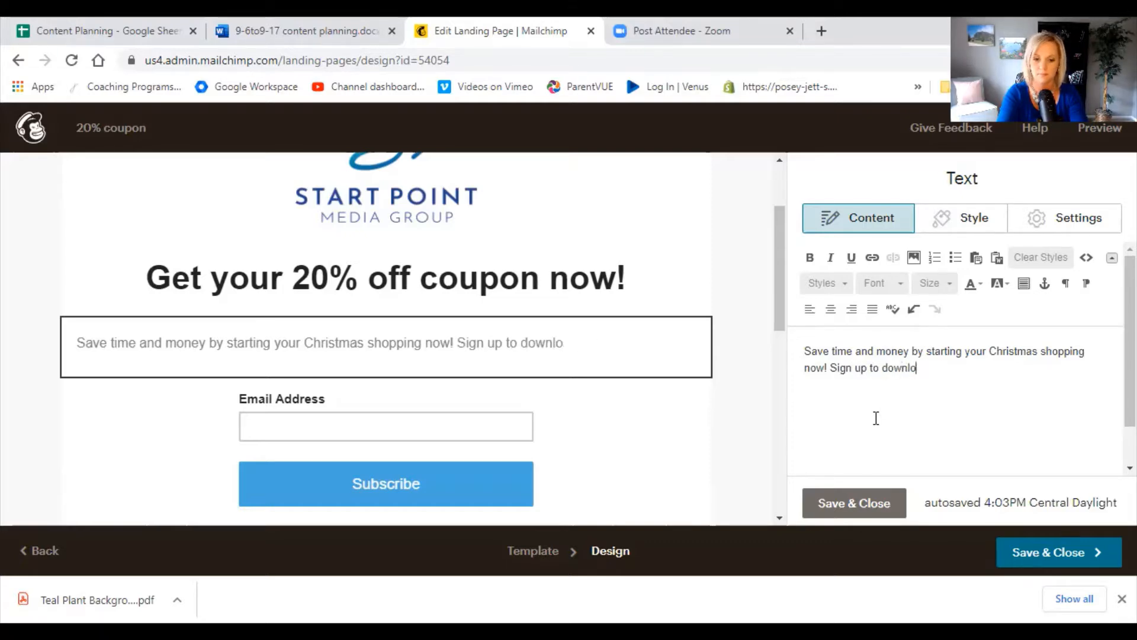
pyautogui.write('ad a 20')
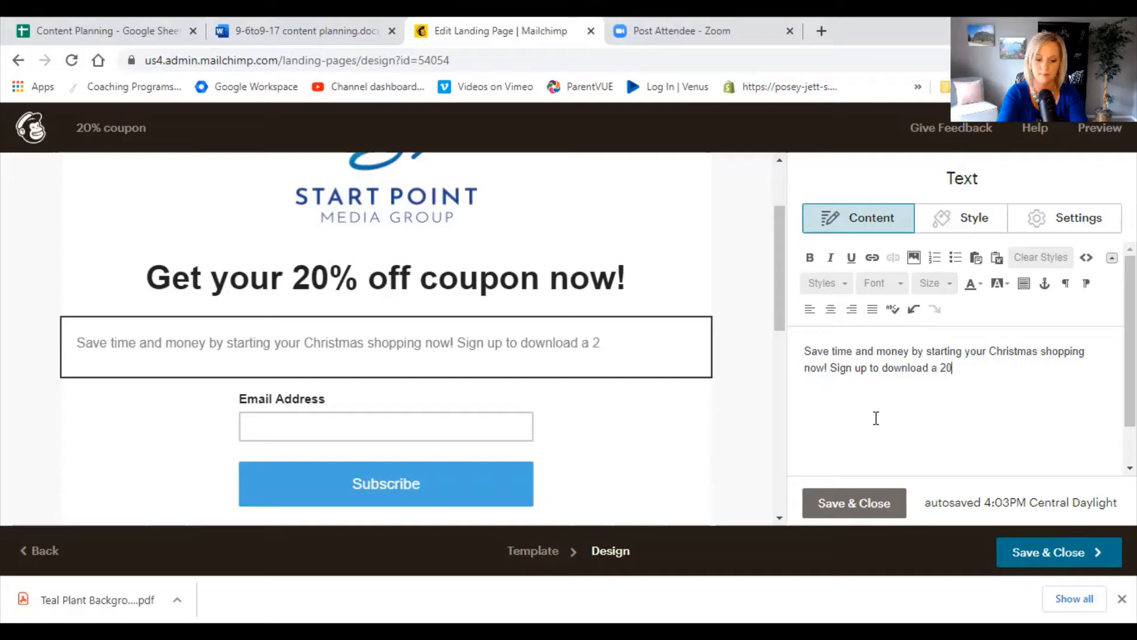
pyautogui.write('% off coupon')
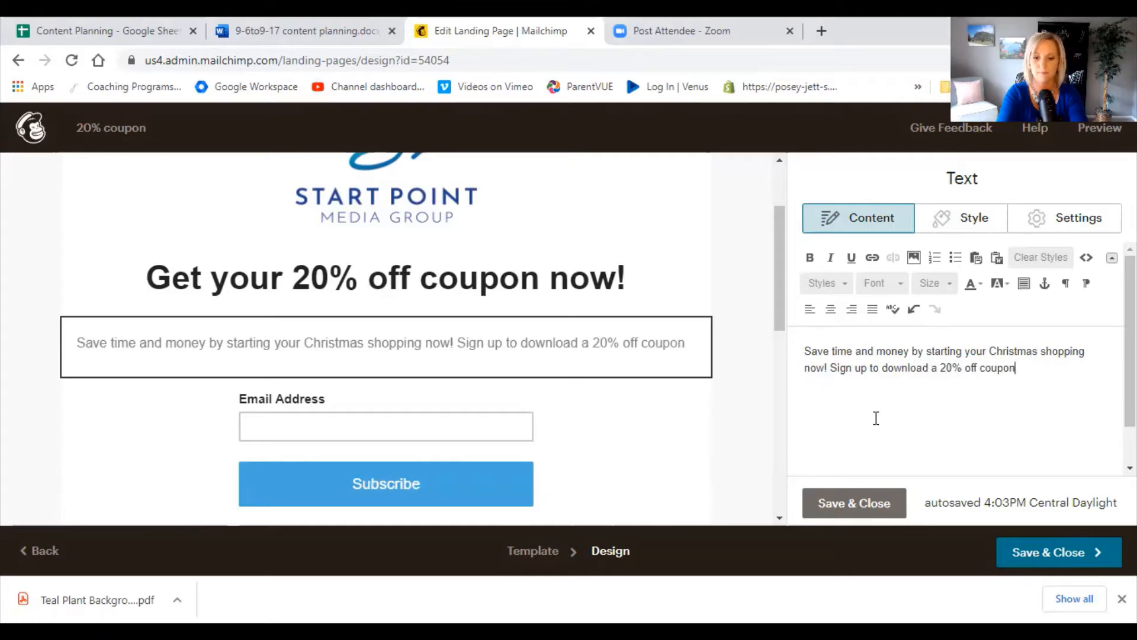
pyautogui.write(' that you c')
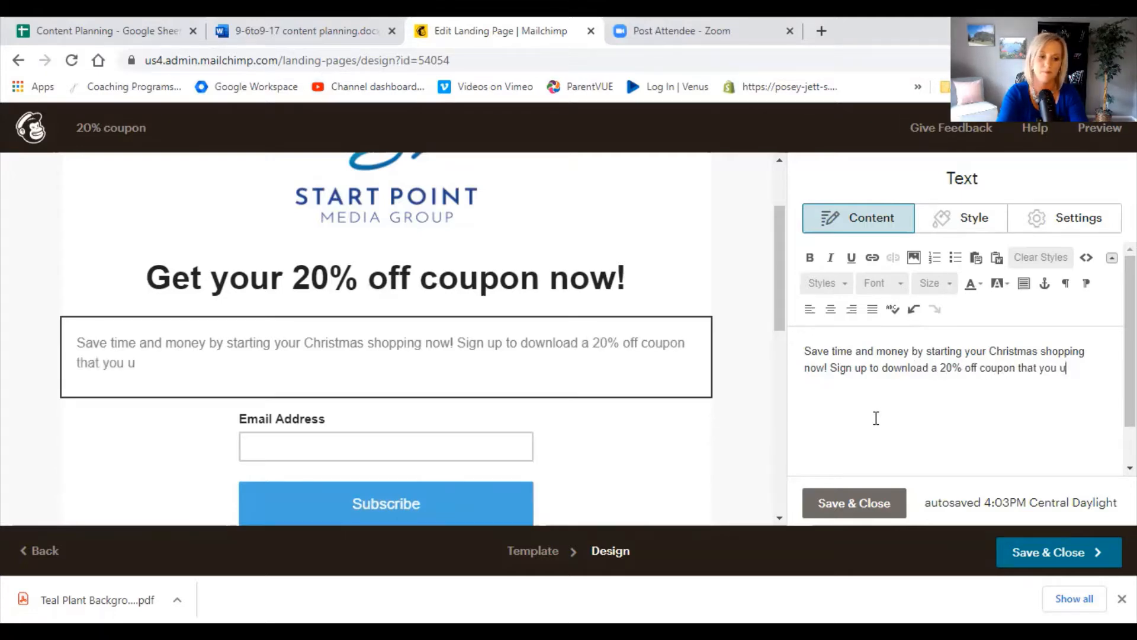
pyautogui.press('BackSpace')
pyautogui.write('can yse')
pyautogui.press('BackSpace')
pyautogui.press('BackSpace')
pyautogui.press('BackSpace')
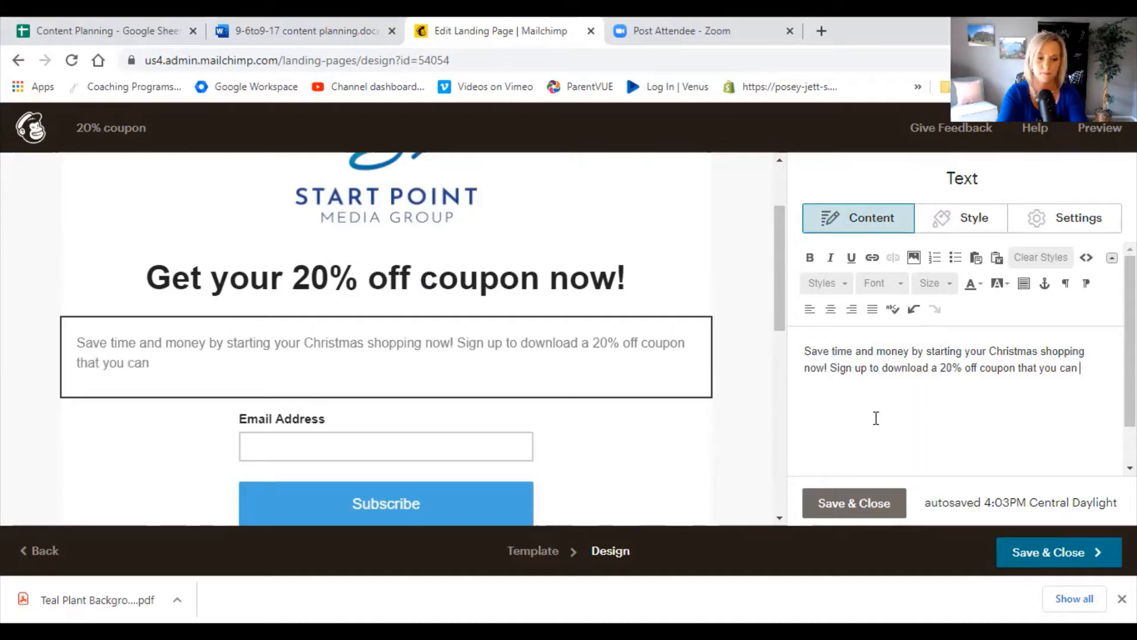
pyautogui.write('use in store')
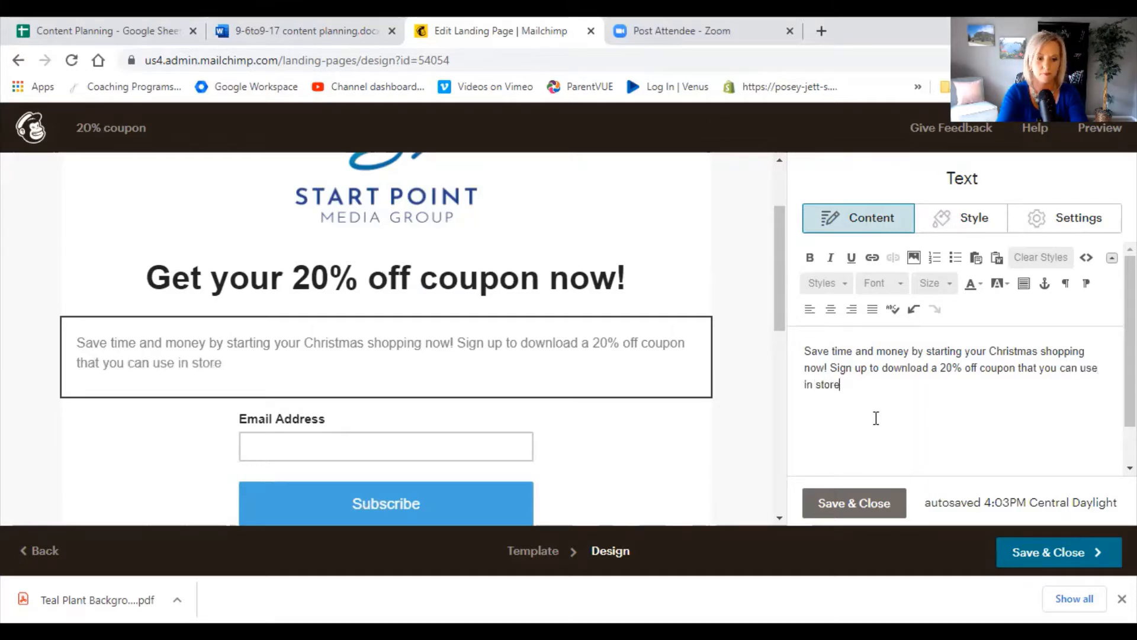
pyautogui.write(' the ')
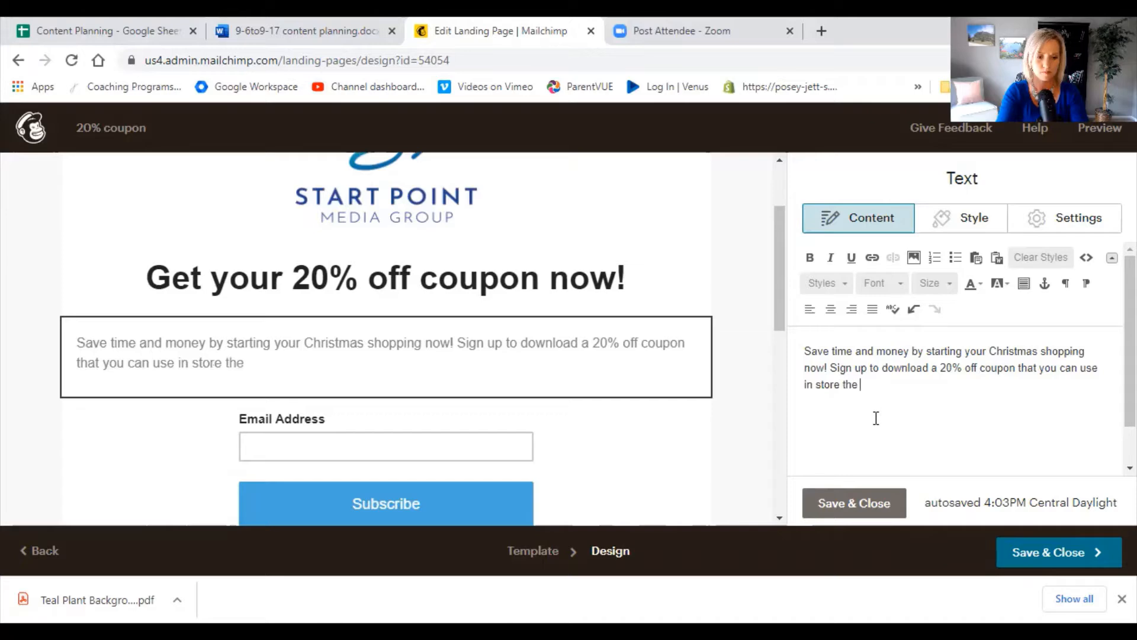
pyautogui.write("next time you'r")
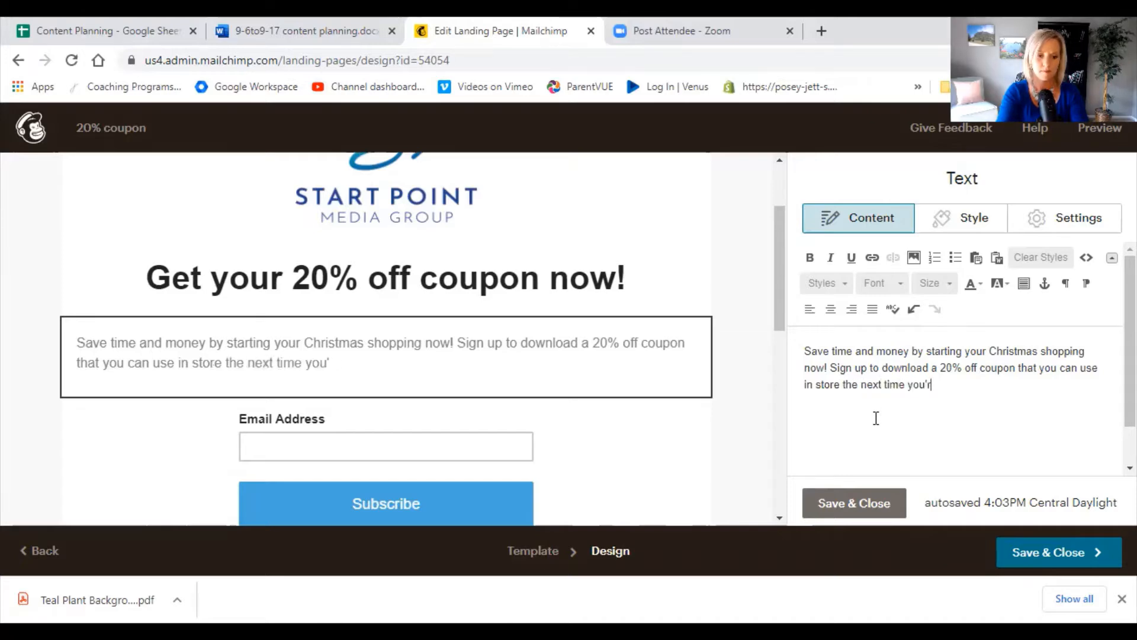
pyautogui.write('e out and about.')
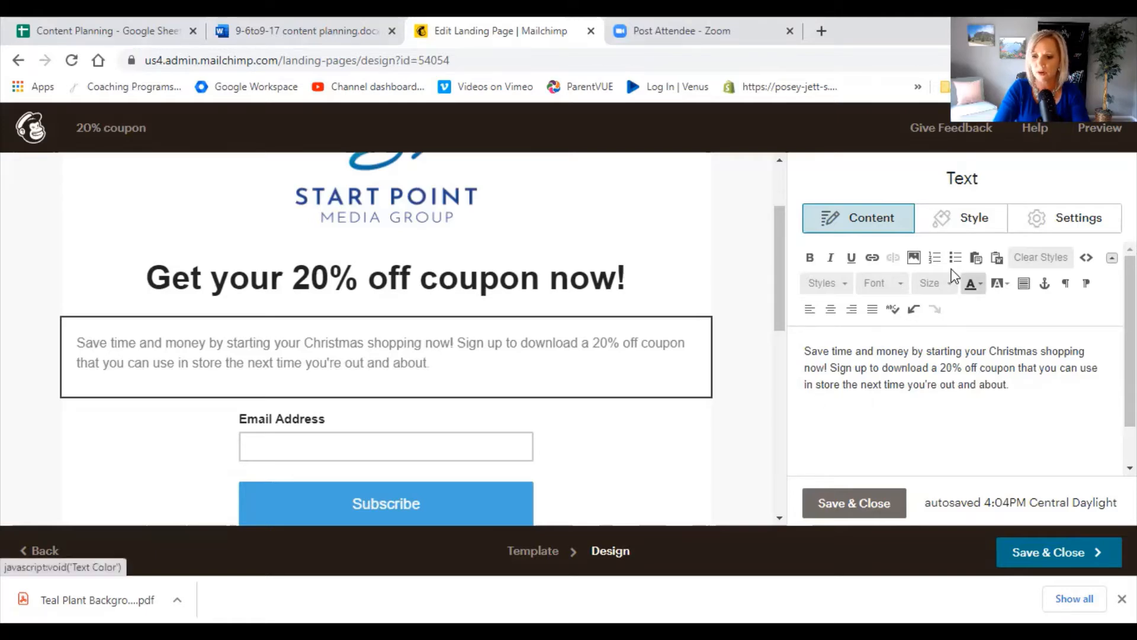
pyautogui.click(891, 284)
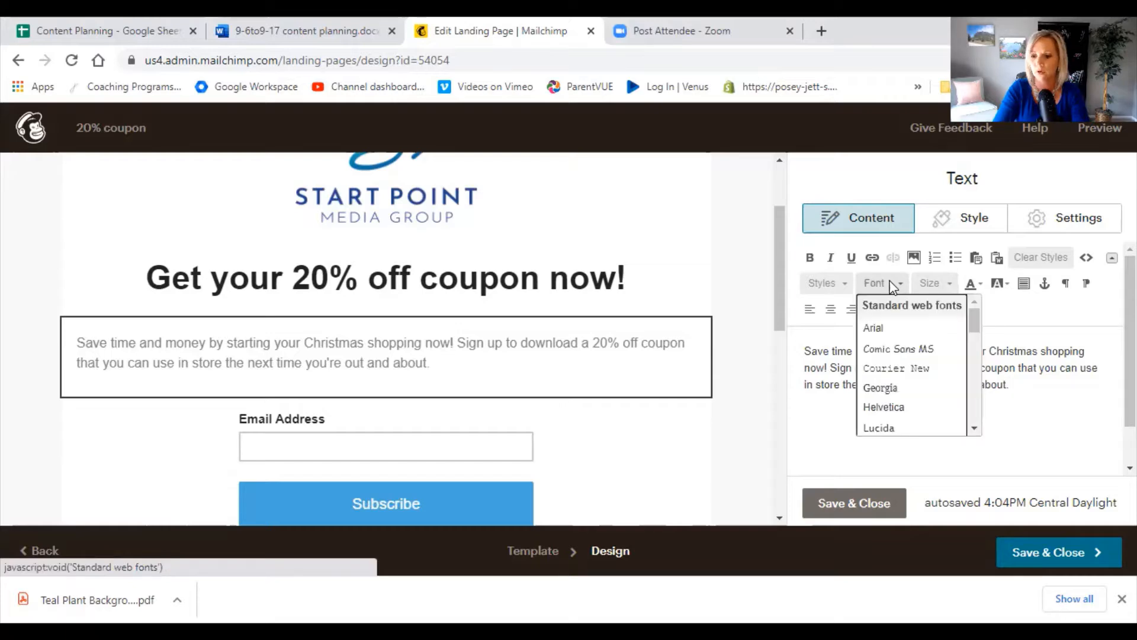
pyautogui.click(891, 283)
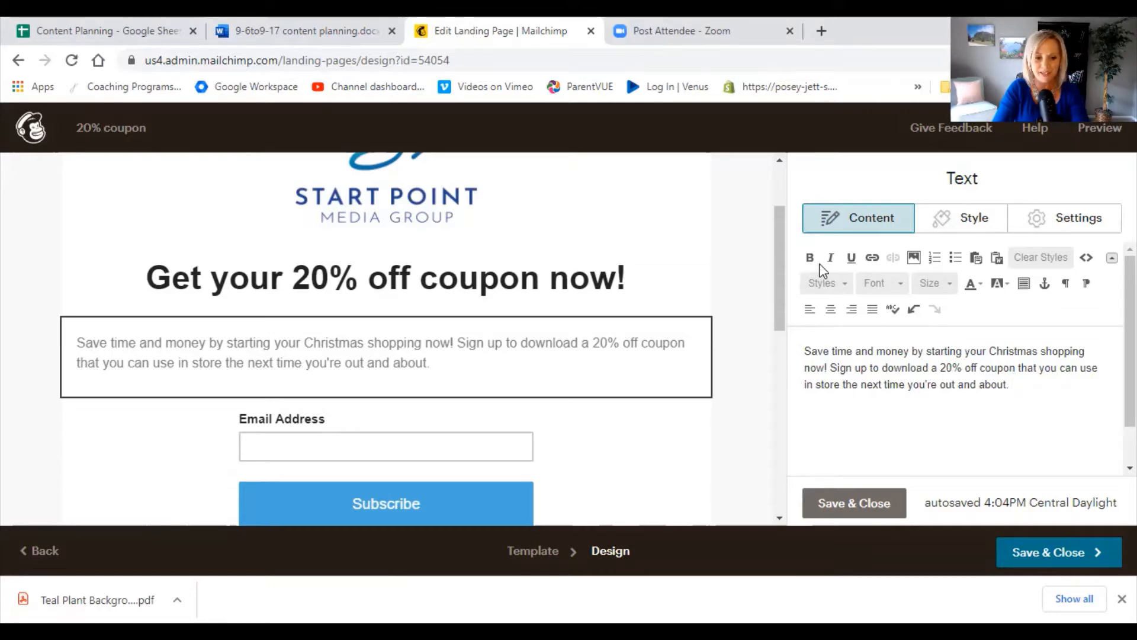
pyautogui.moveTo(684, 279)
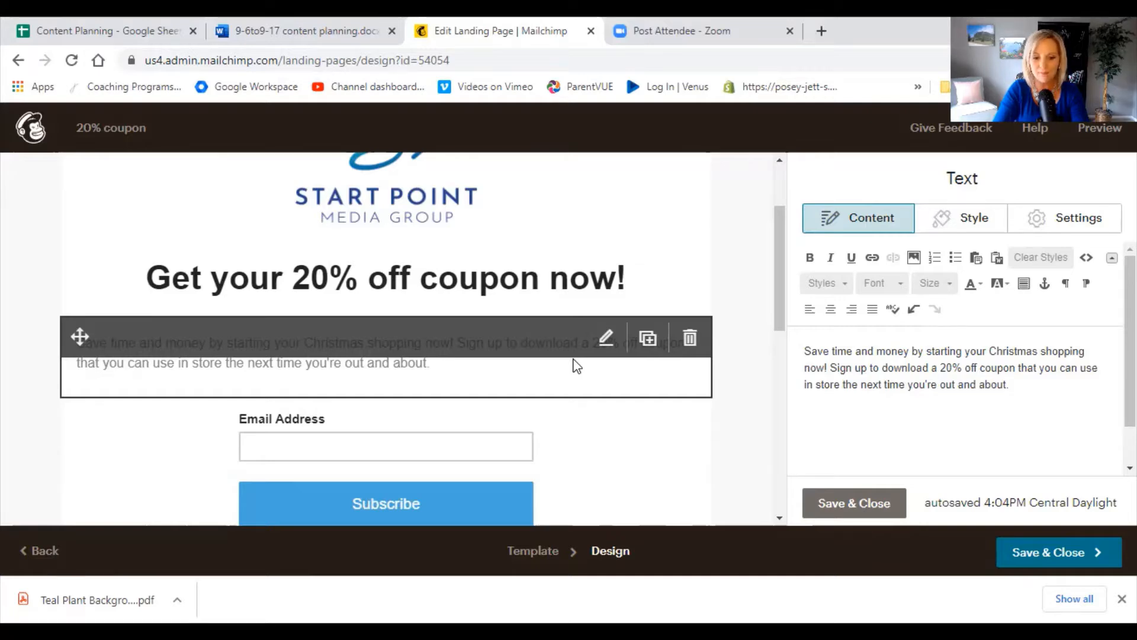
# Edit the signup form block and add the First Name field to it.
pyautogui.scroll(-3, 574, 363)
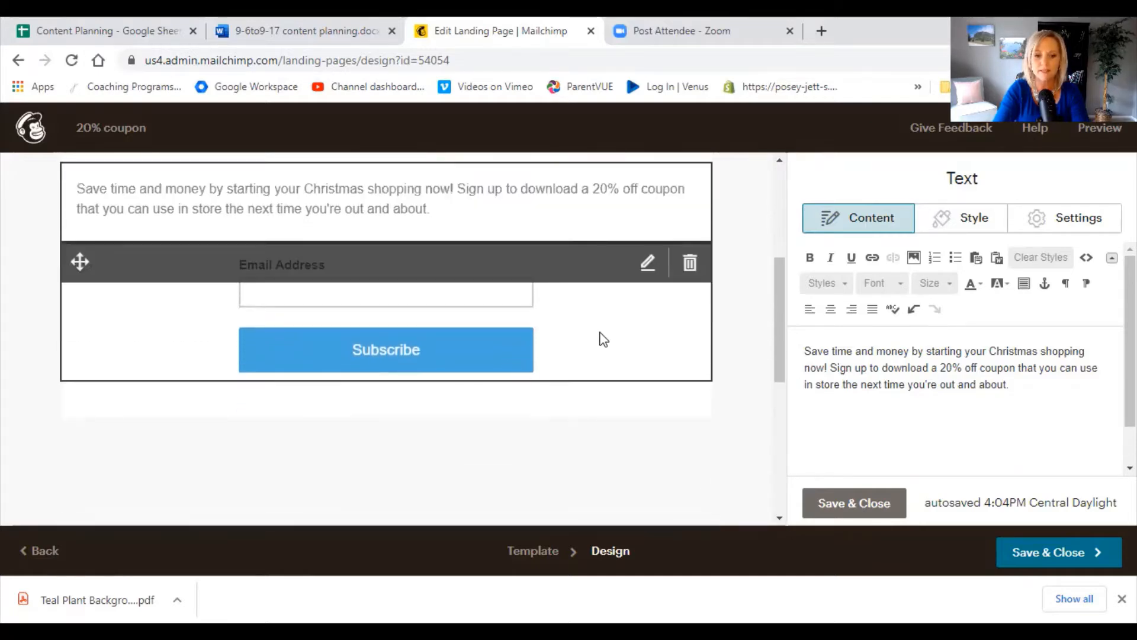
pyautogui.click(652, 287)
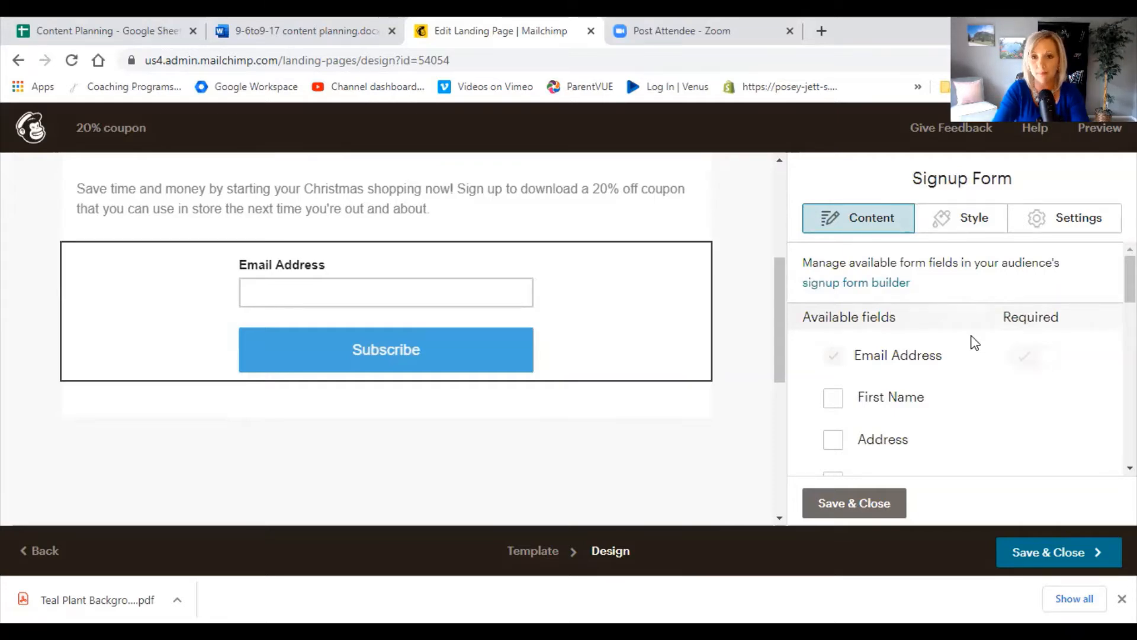
pyautogui.scroll(-1, 975, 343)
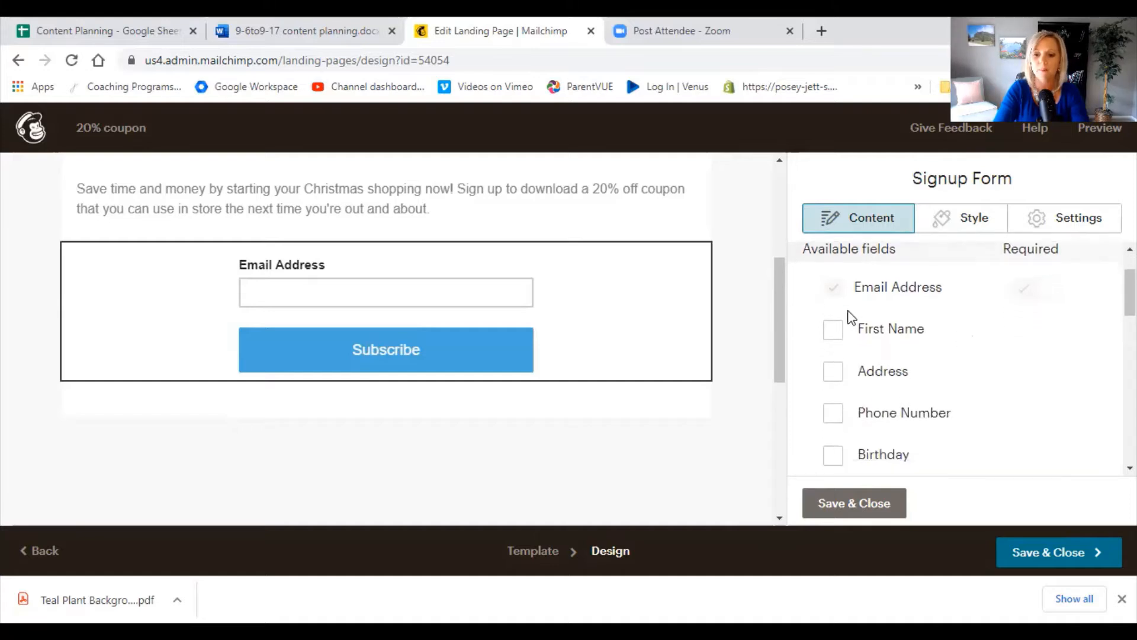
pyautogui.click(832, 334)
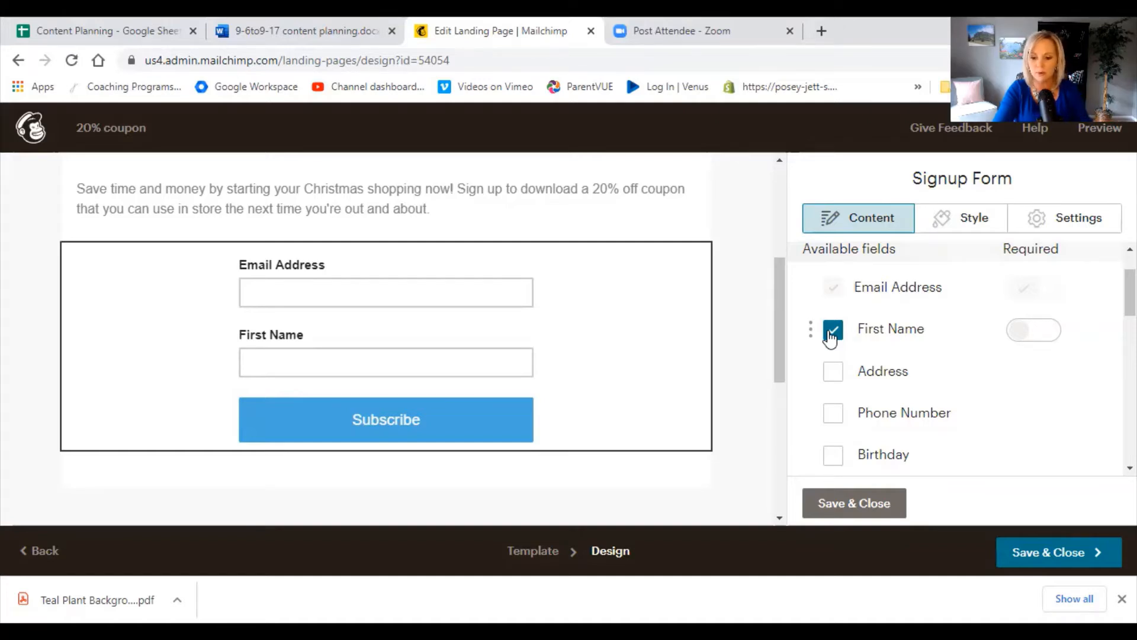
# Change the signup form's button text to "Get your coupon NOW!".
pyautogui.scroll(-2, 933, 430)
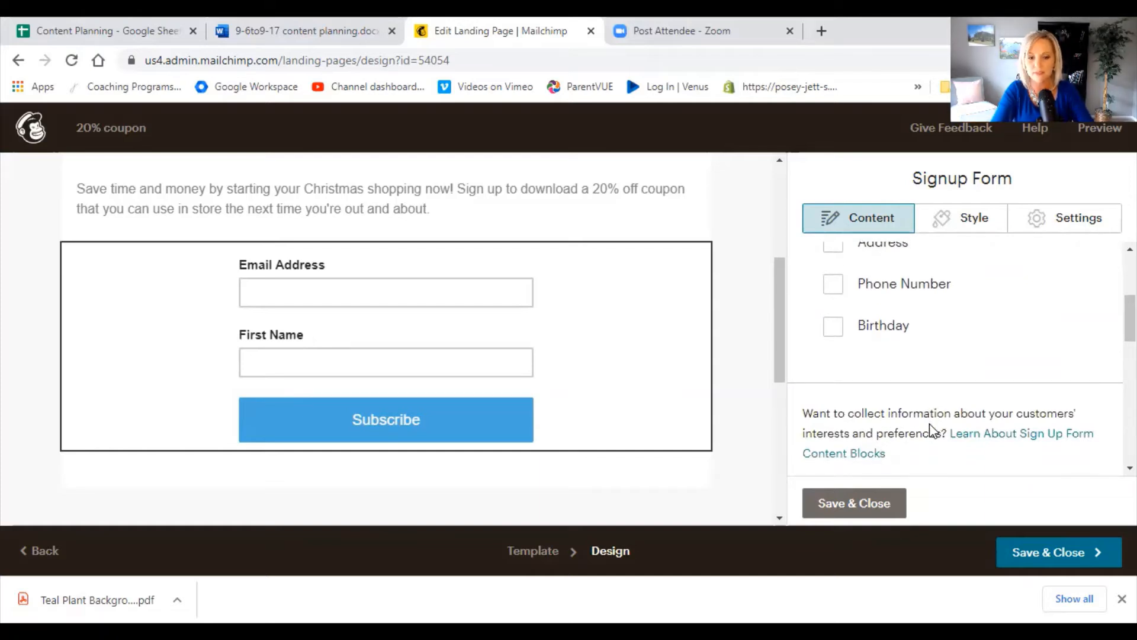
pyautogui.scroll(-1, 932, 431)
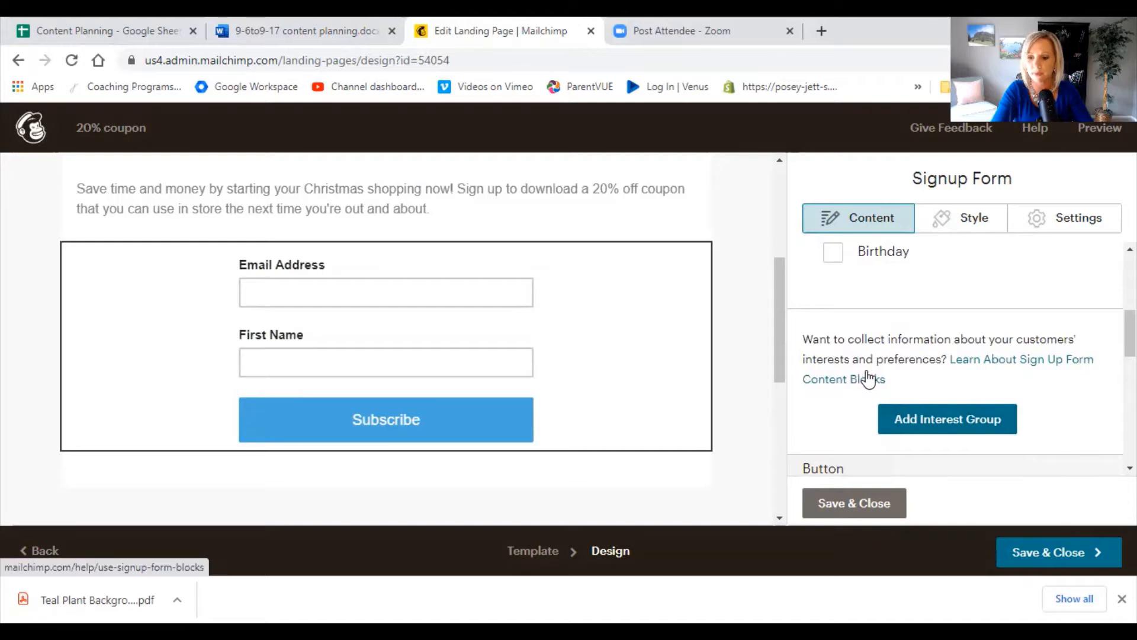
pyautogui.scroll(-2, 868, 378)
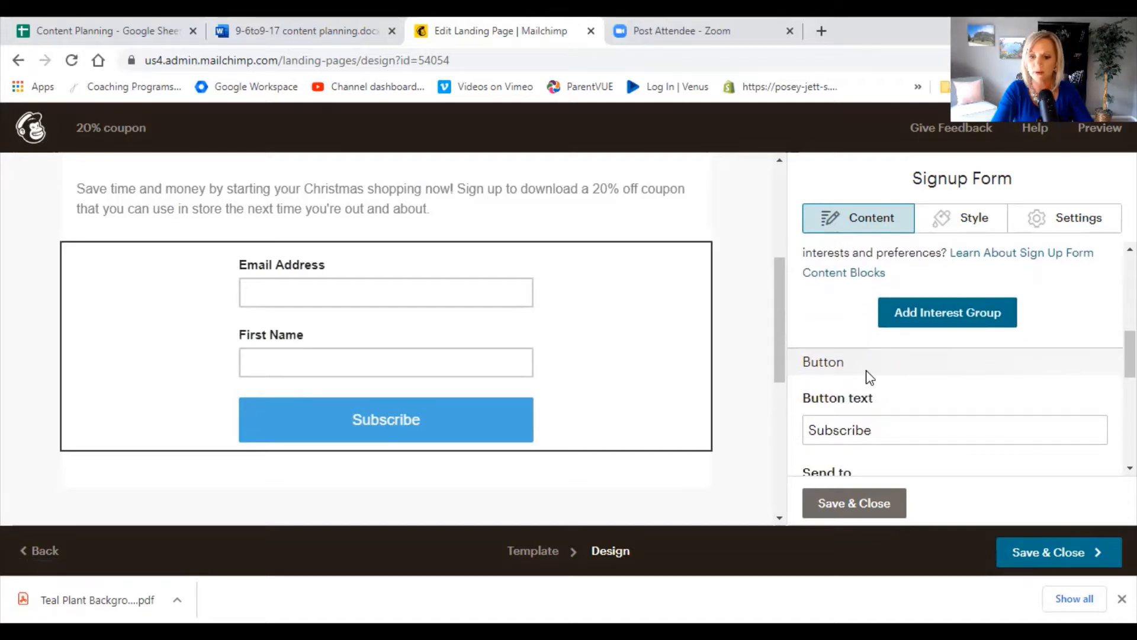
pyautogui.scroll(-1, 870, 378)
pyautogui.click(891, 346)
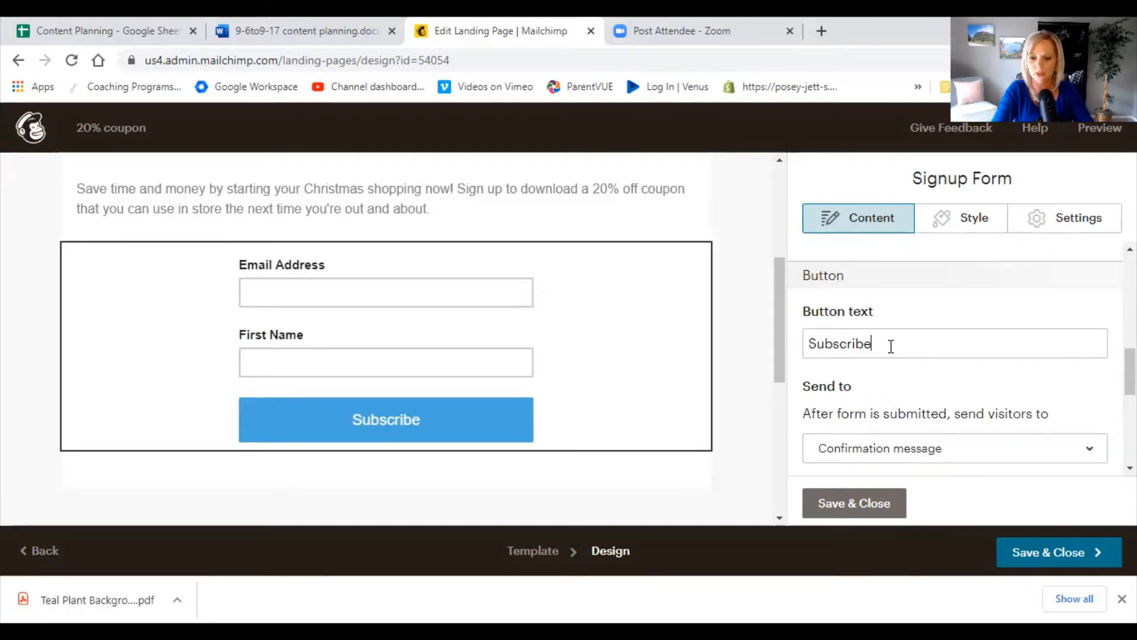
pyautogui.doubleClick(891, 346)
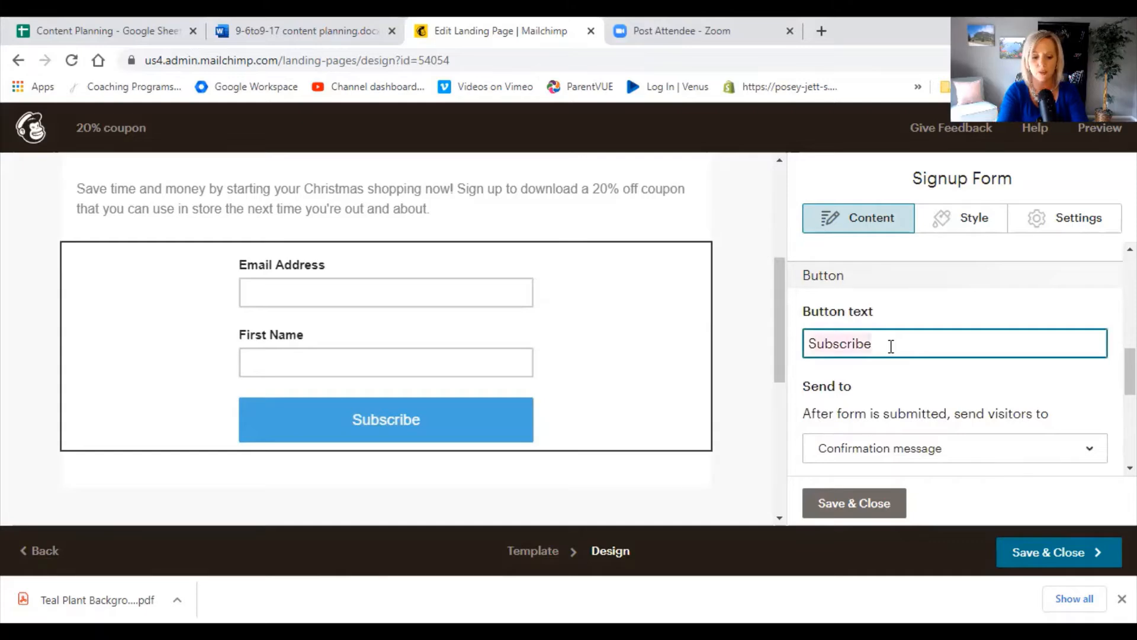
pyautogui.write('Get your')
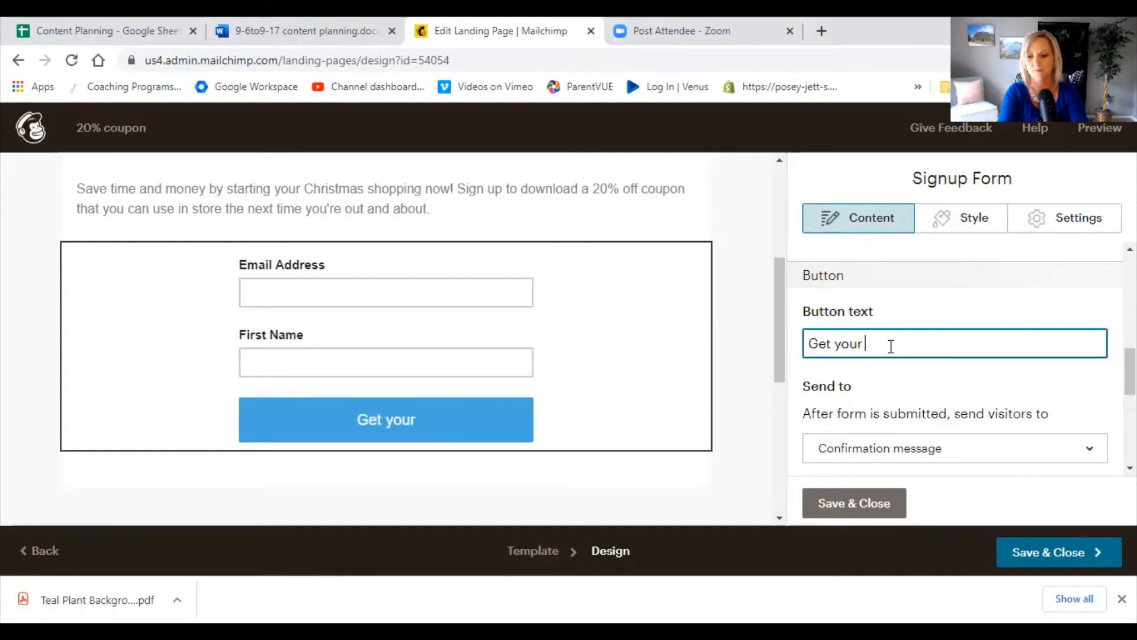
pyautogui.write(' coupon ')
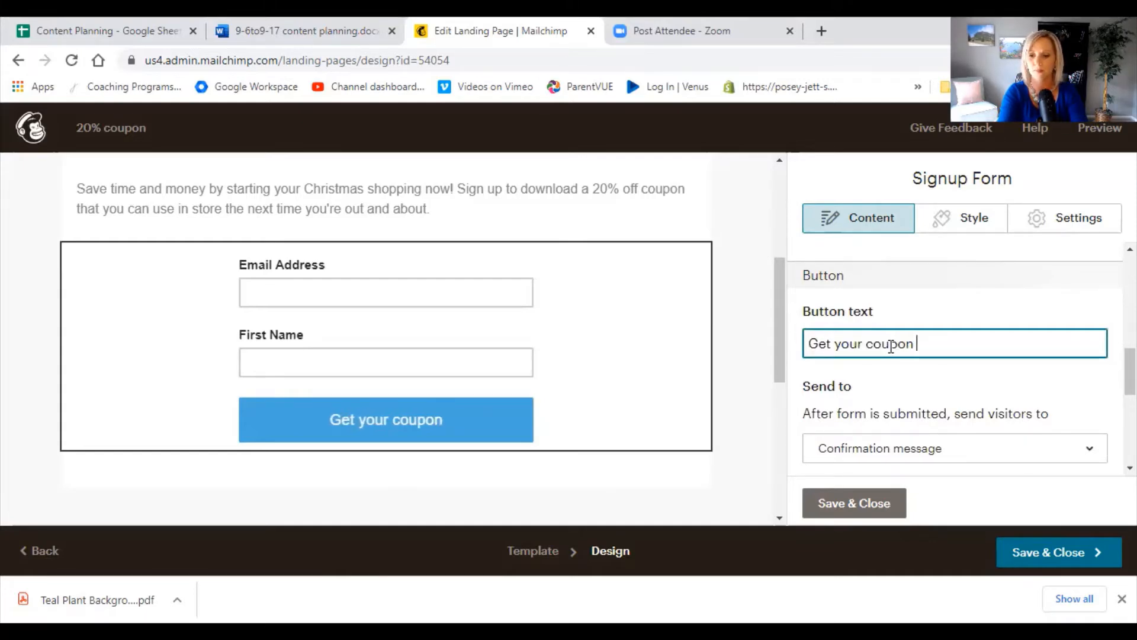
pyautogui.write('NOW!')
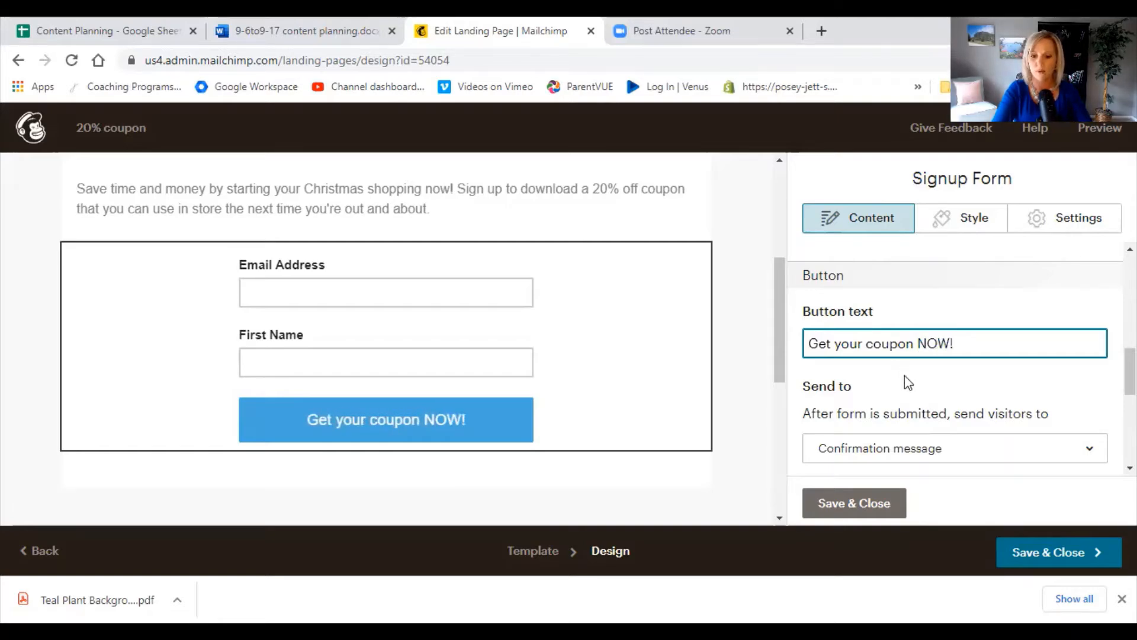
# Replace the text after "Success!" in the form's confirmation message with "Here's your 20% off coupon! Download it HERE!".
pyautogui.scroll(-1, 906, 381)
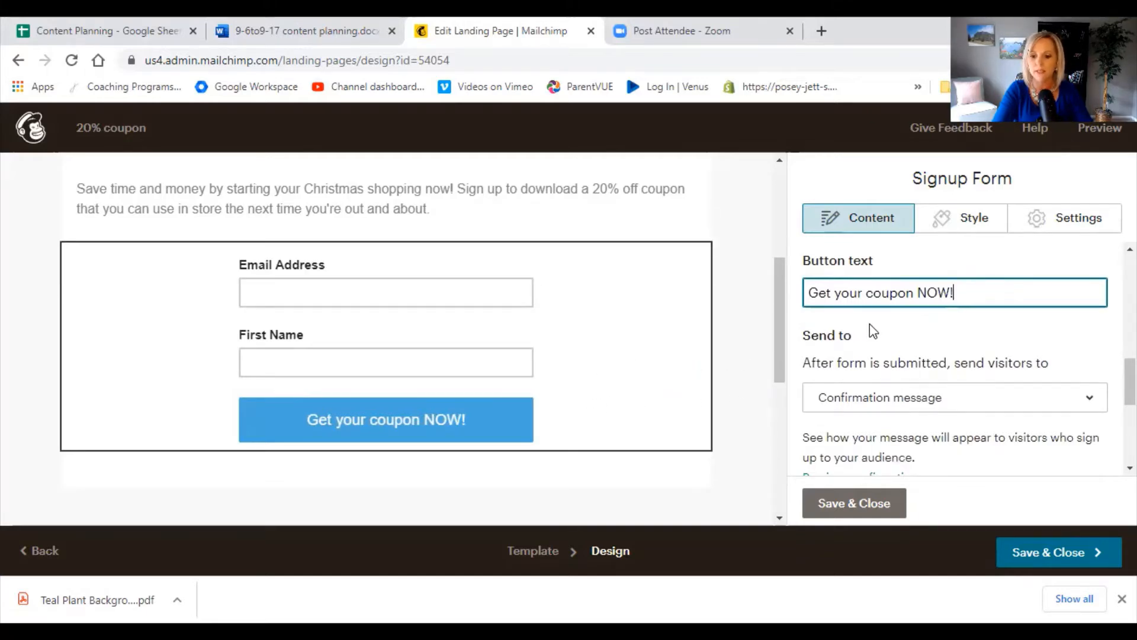
pyautogui.scroll(-1, 869, 324)
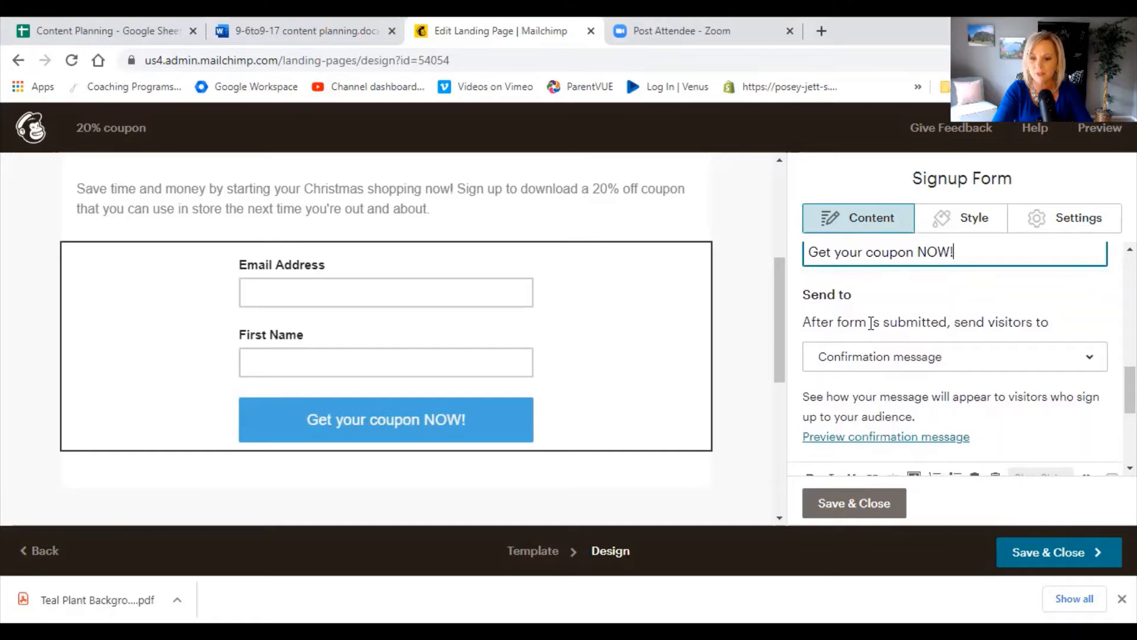
pyautogui.scroll(-1, 871, 324)
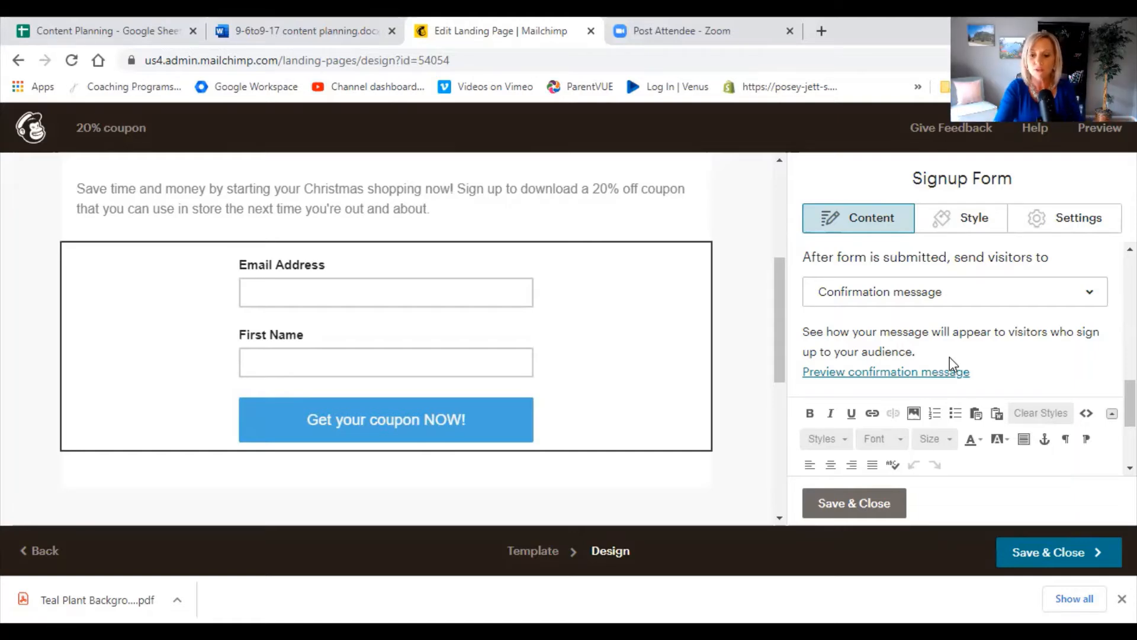
pyautogui.scroll(-1, 1018, 345)
pyautogui.scroll(-3, 1018, 345)
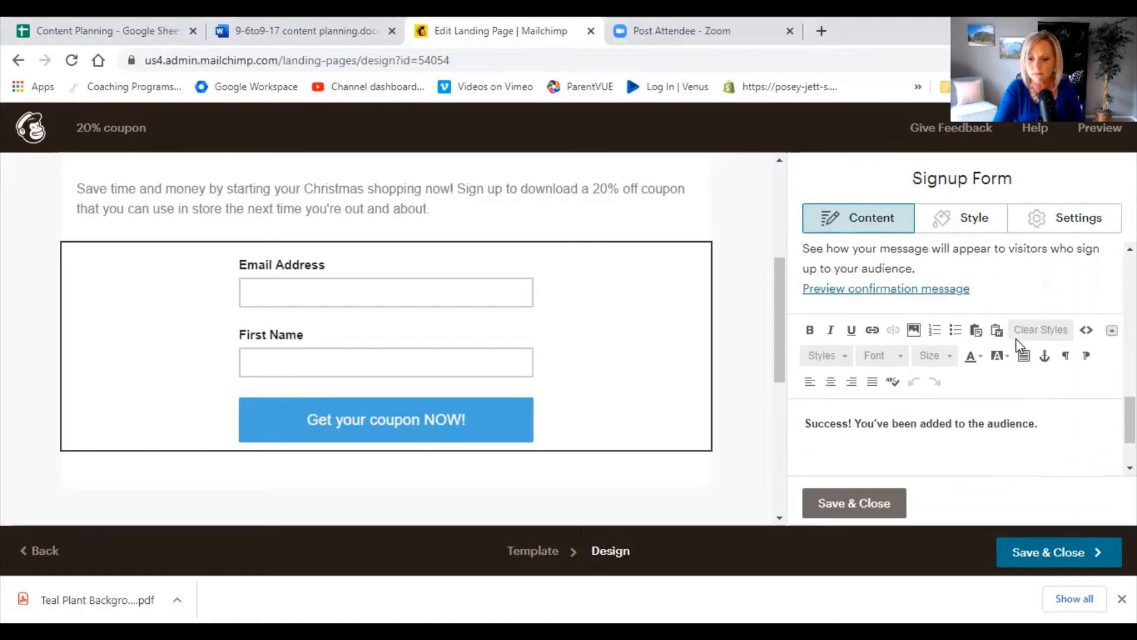
pyautogui.scroll(-1, 1018, 345)
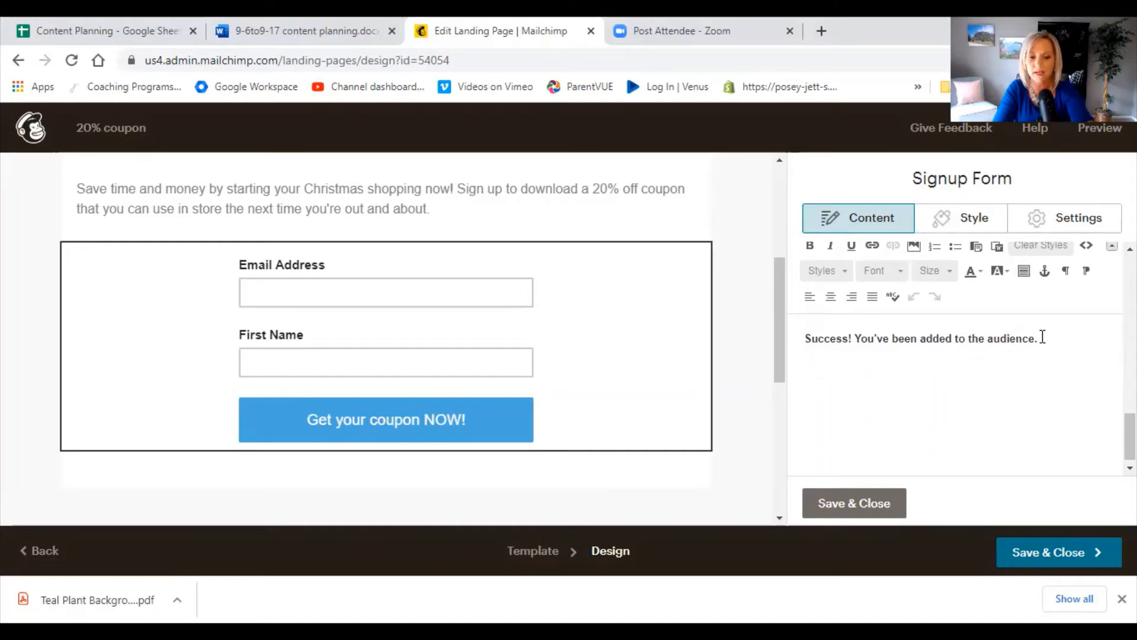
pyautogui.moveTo(622, 376)
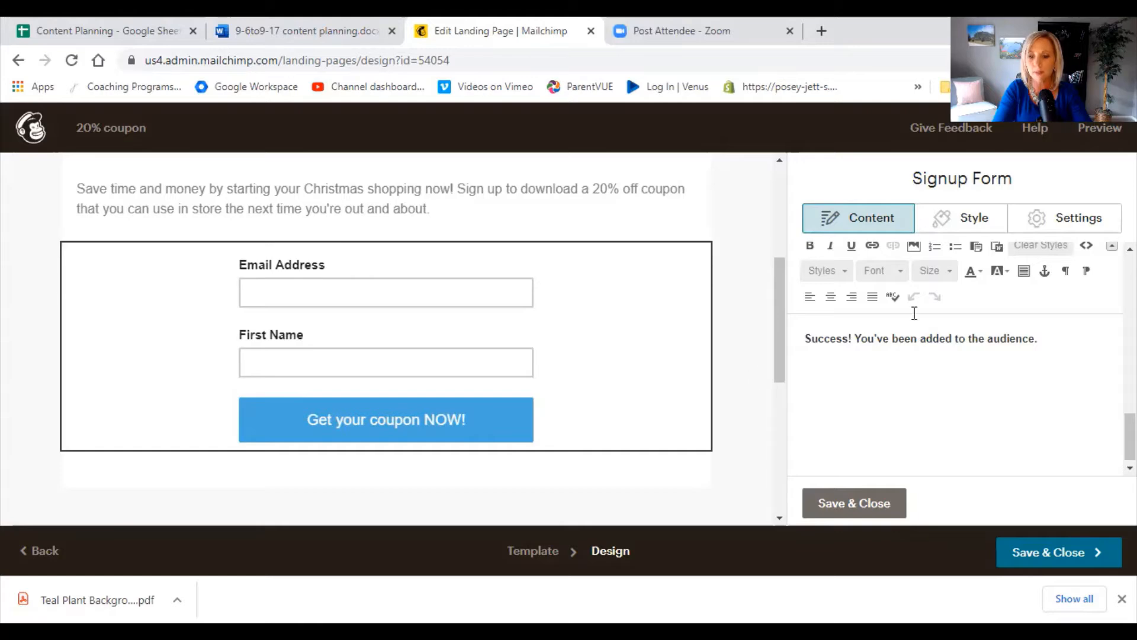
pyautogui.click(1054, 344)
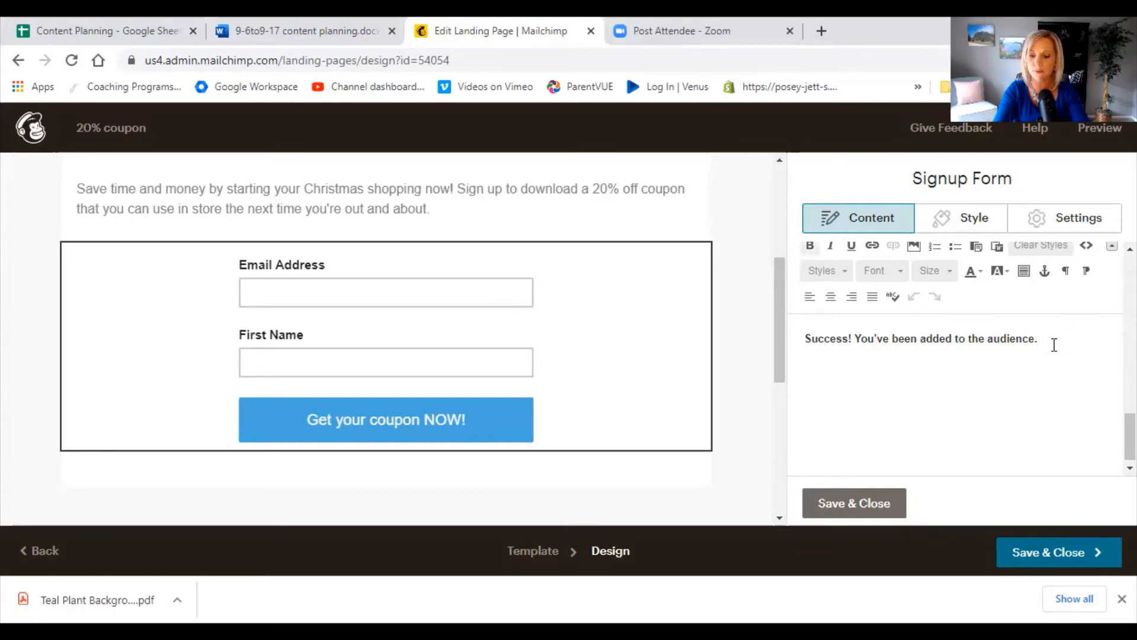
pyautogui.press('BackSpace')
pyautogui.press('BackSpace')
pyautogui.press('BackSpace')
pyautogui.press('BackSpace')
pyautogui.press('BackSpace')
pyautogui.press('BackSpace')
pyautogui.press('BackSpace')
pyautogui.press('BackSpace')
pyautogui.press('BackSpace')
pyautogui.press('BackSpace')
pyautogui.press('BackSpace')
pyautogui.press('BackSpace')
pyautogui.press('BackSpace')
pyautogui.press('BackSpace')
pyautogui.press('BackSpace')
pyautogui.press('BackSpace')
pyautogui.press('BackSpace')
pyautogui.press('BackSpace')
pyautogui.press('BackSpace')
pyautogui.press('BackSpace')
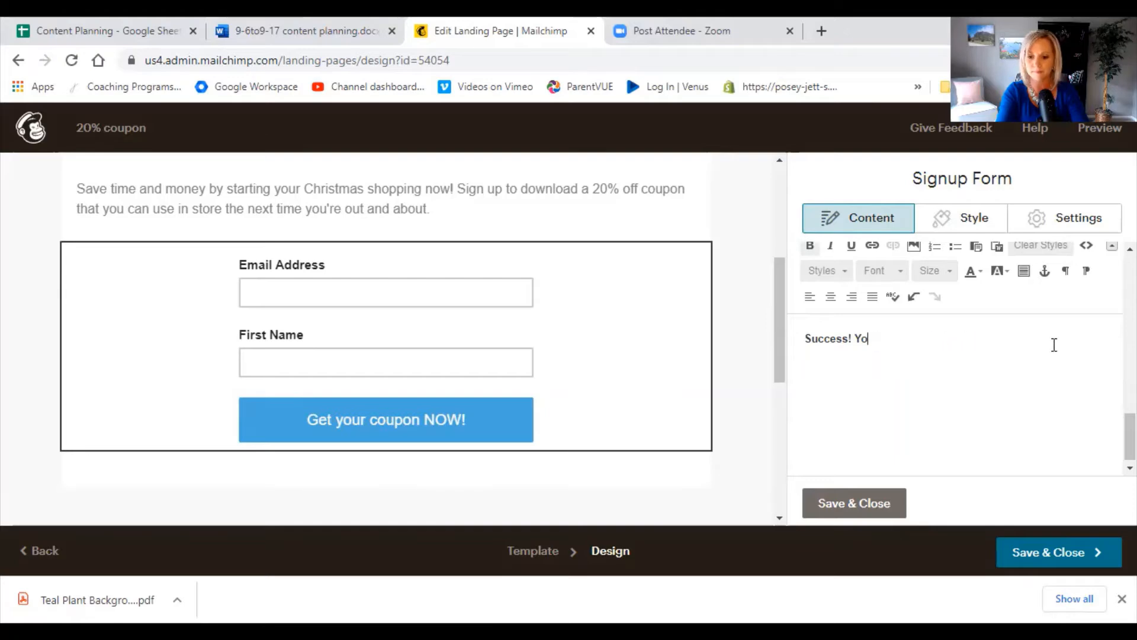
pyautogui.press('BackSpace')
pyautogui.press('BackSpace')
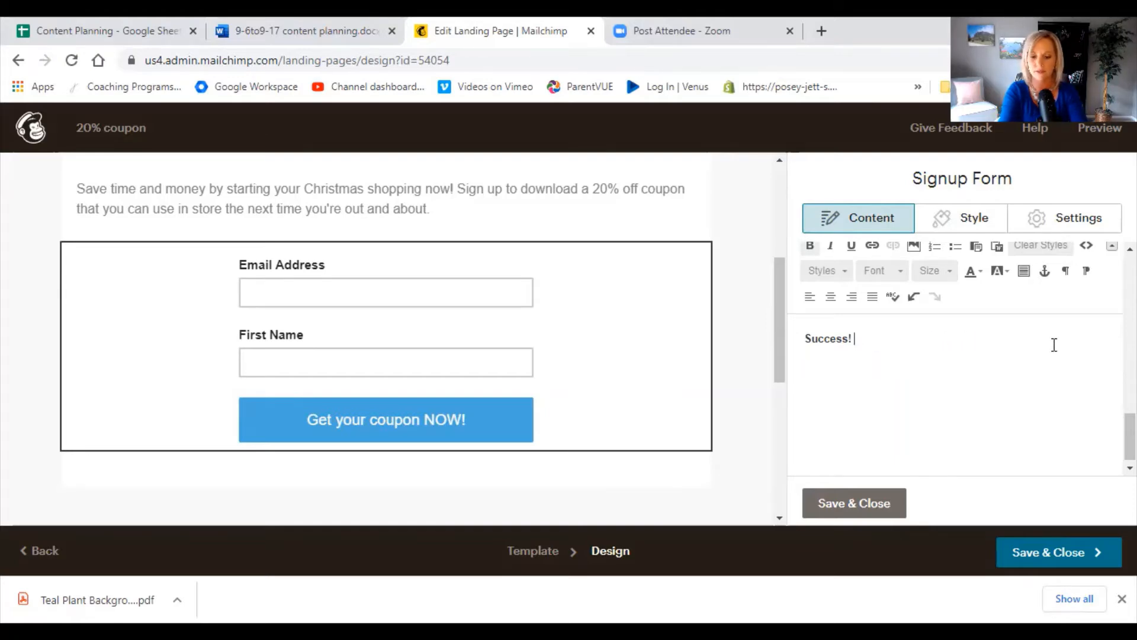
pyautogui.write('Here')
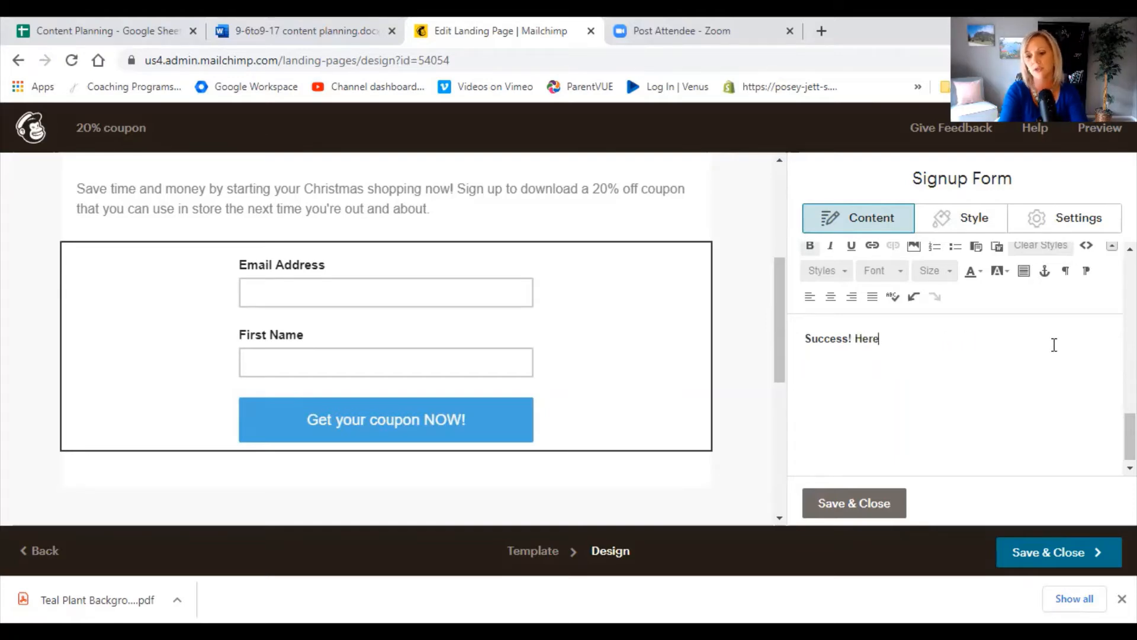
pyautogui.write("'s your ")
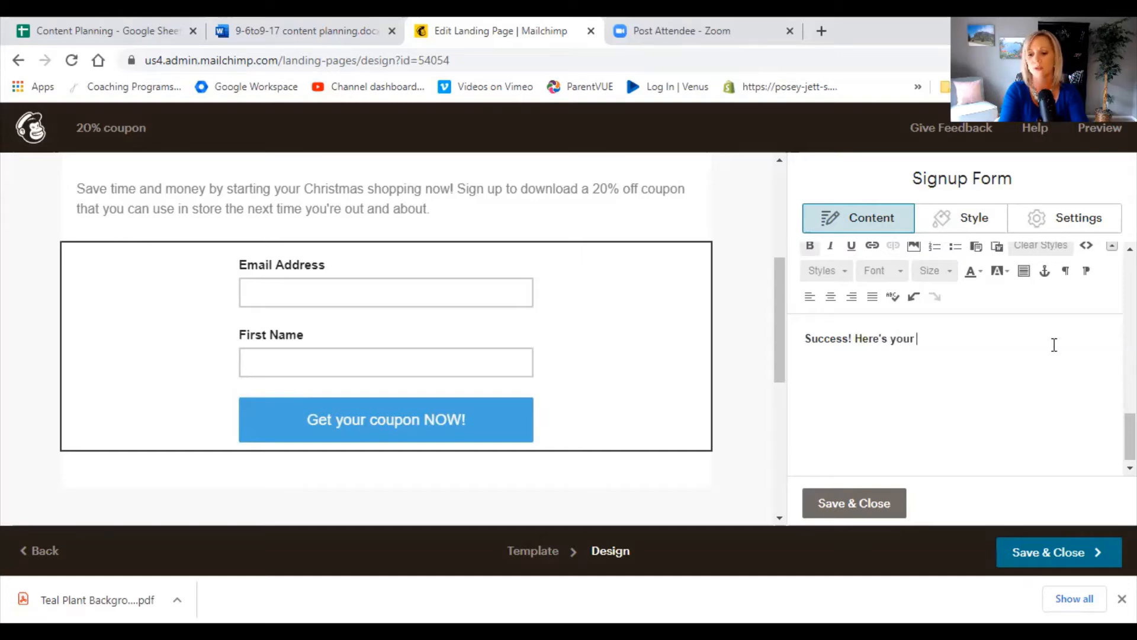
pyautogui.write('20% off c')
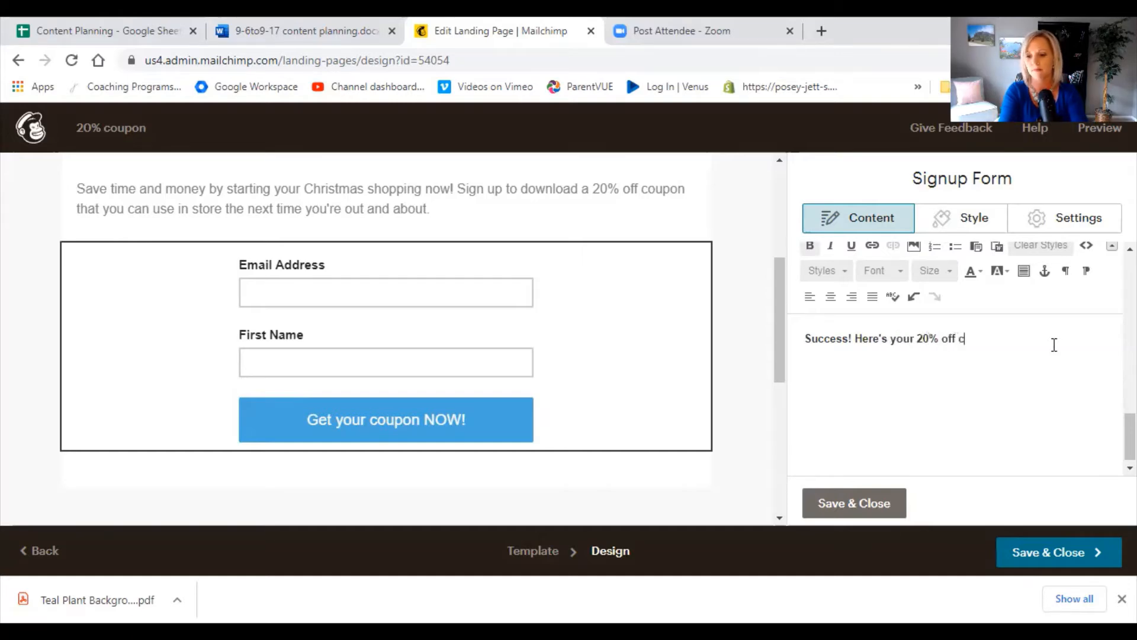
pyautogui.write('oupon! Download it')
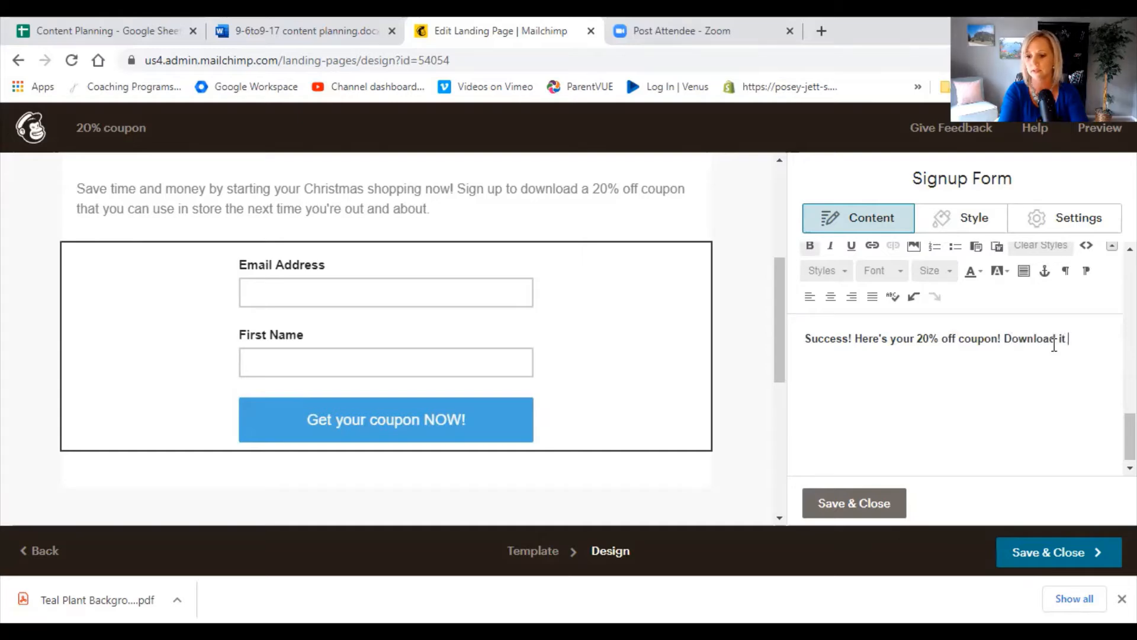
pyautogui.write(' HERE!')
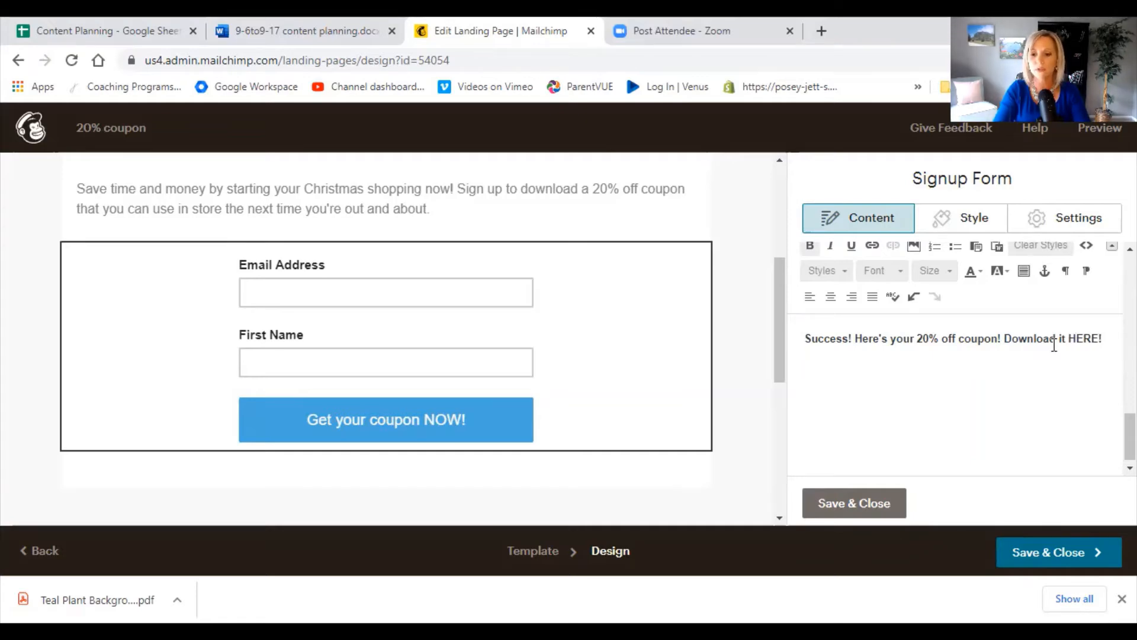
# Link the word "HERE" in the confirmation message to a file, using the newest document in the Content Studio.
pyautogui.hotkey('shift', 'Left')
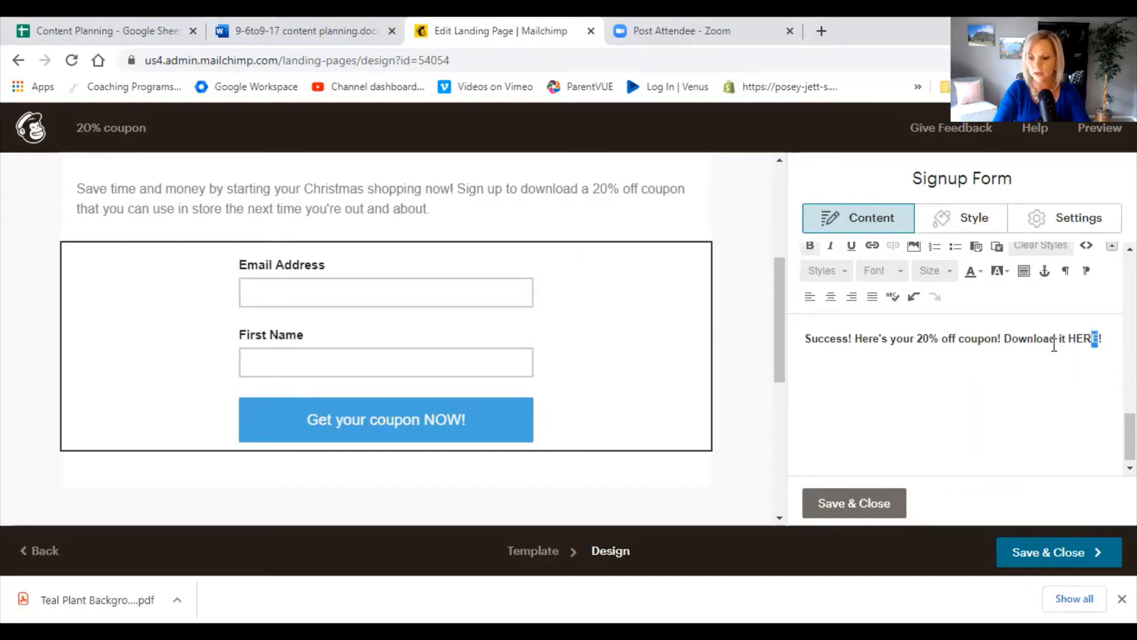
pyautogui.hotkey('shift', 'Left')
pyautogui.hotkey('shift', 'Left')
pyautogui.hotkey('shift', 'Left')
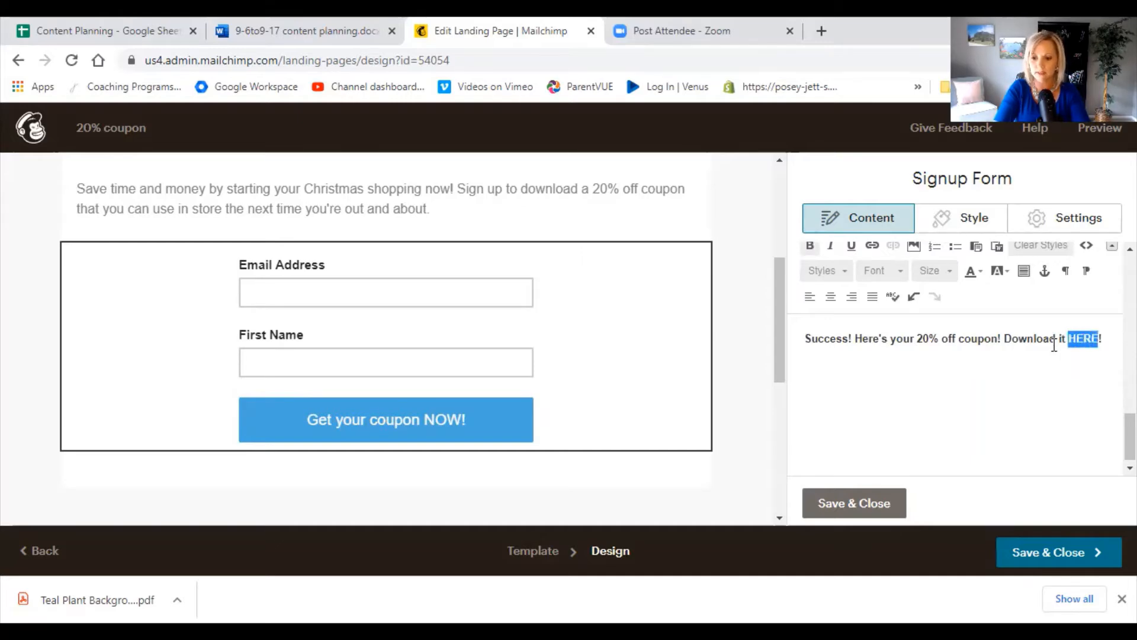
pyautogui.click(871, 246)
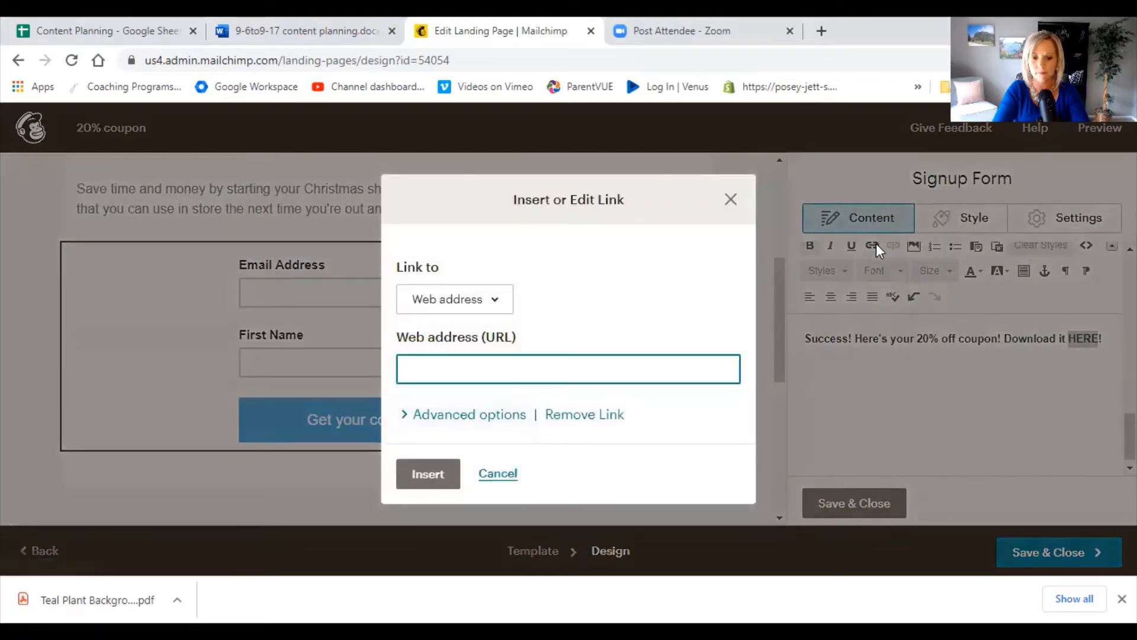
pyautogui.click(498, 307)
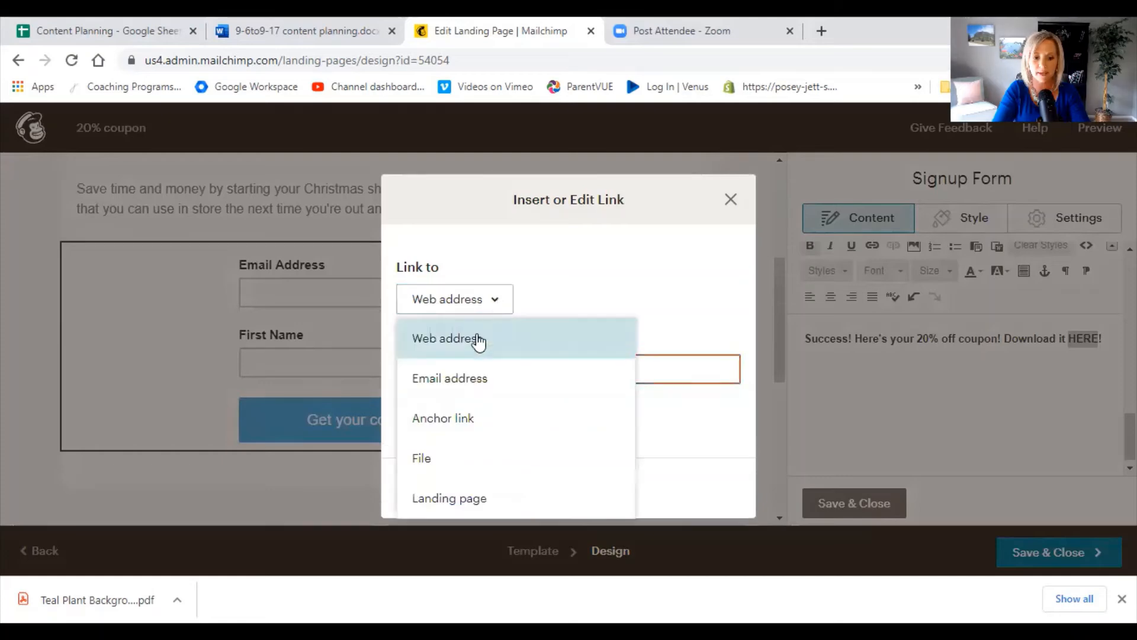
pyautogui.click(462, 460)
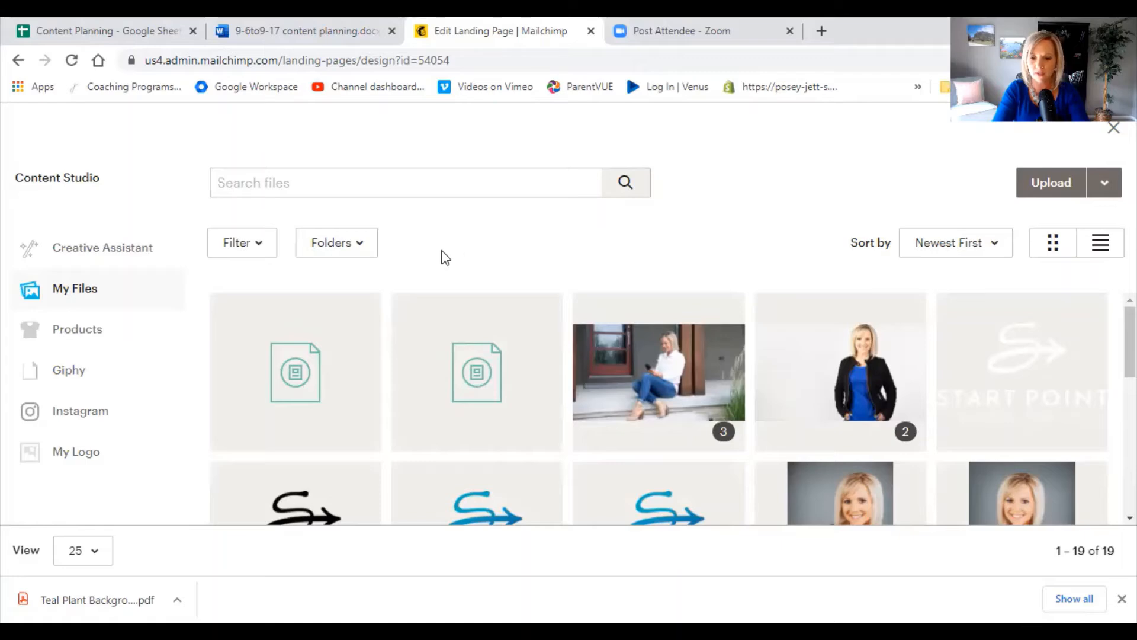
pyautogui.click(324, 373)
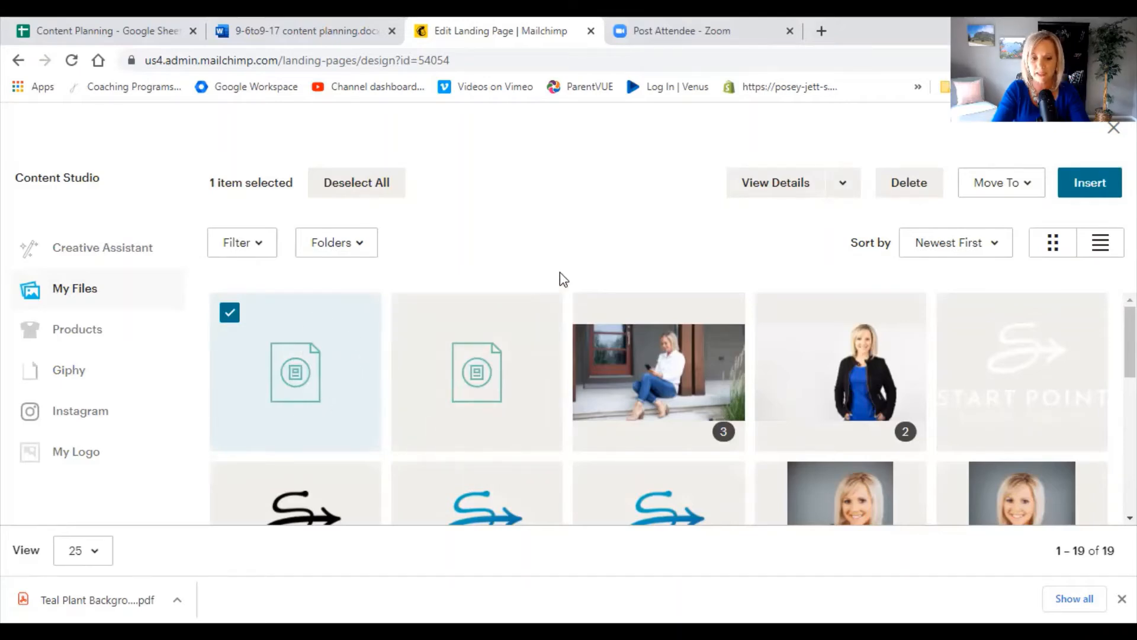
pyautogui.click(1095, 187)
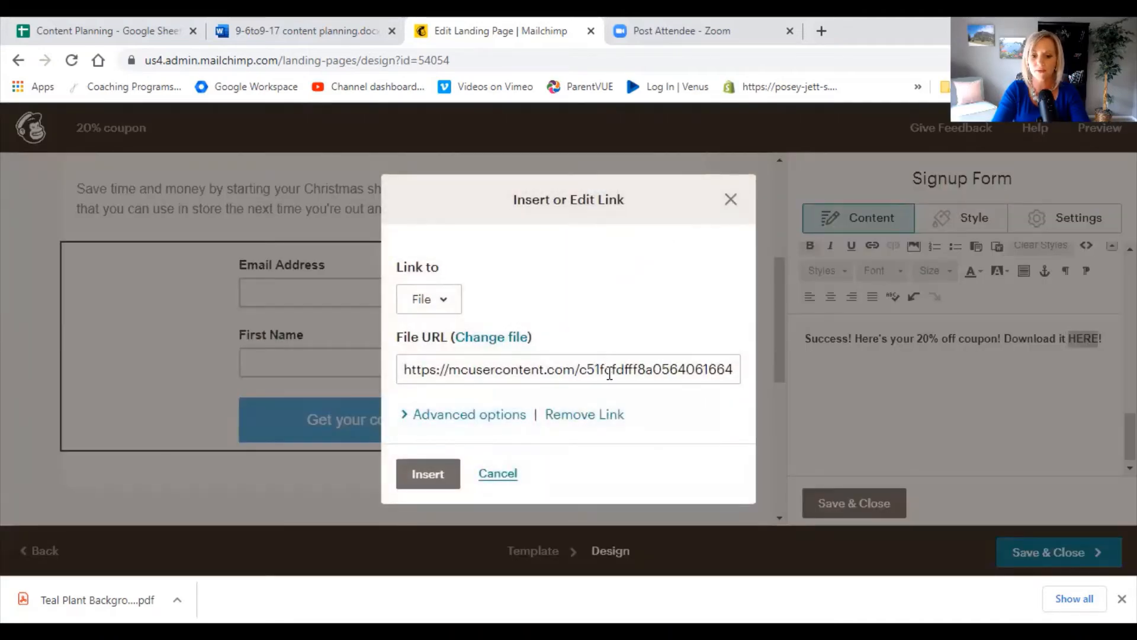
pyautogui.click(659, 372)
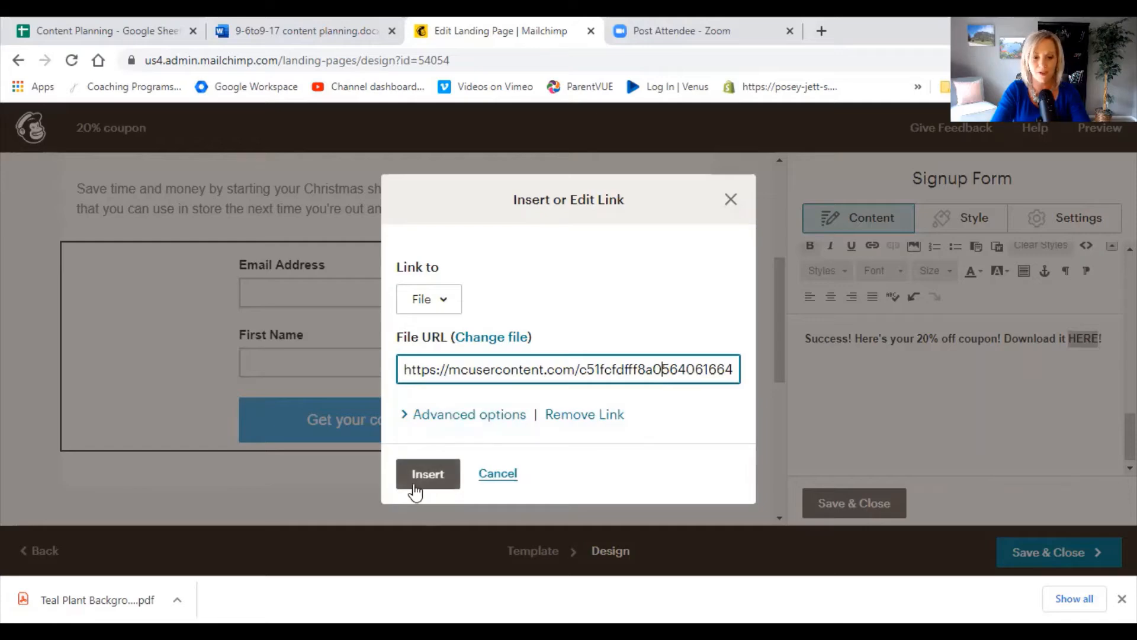
pyautogui.click(431, 477)
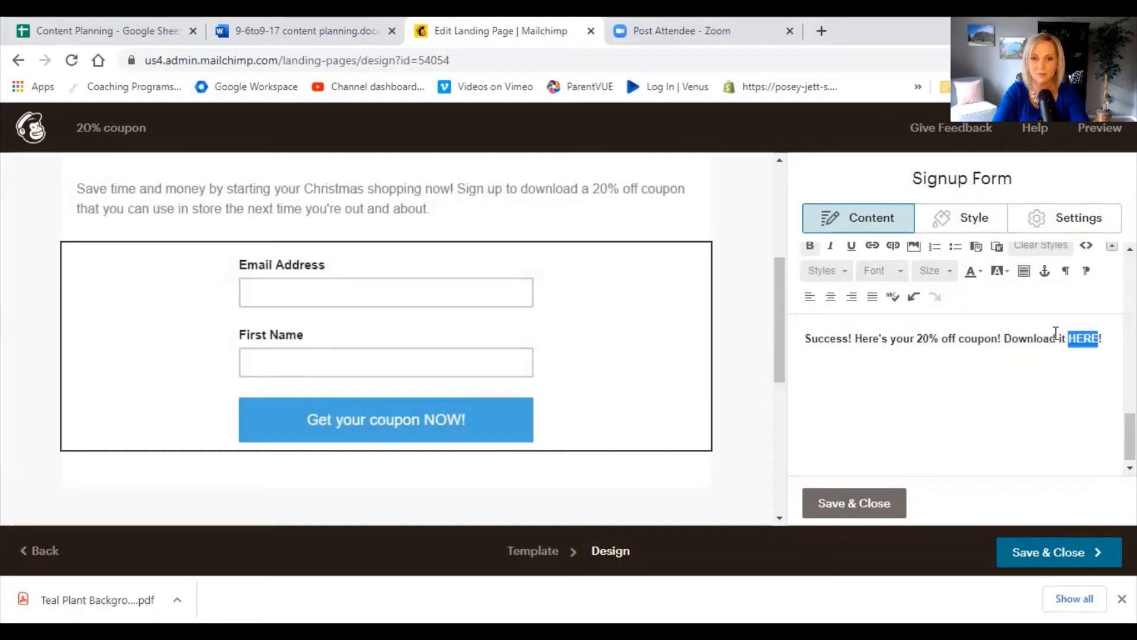
# Insert the image Outdoor4.jpg from the Content Studio on a new line below the signup form's confirmation message.
pyautogui.click(1107, 341)
pyautogui.press('Return')
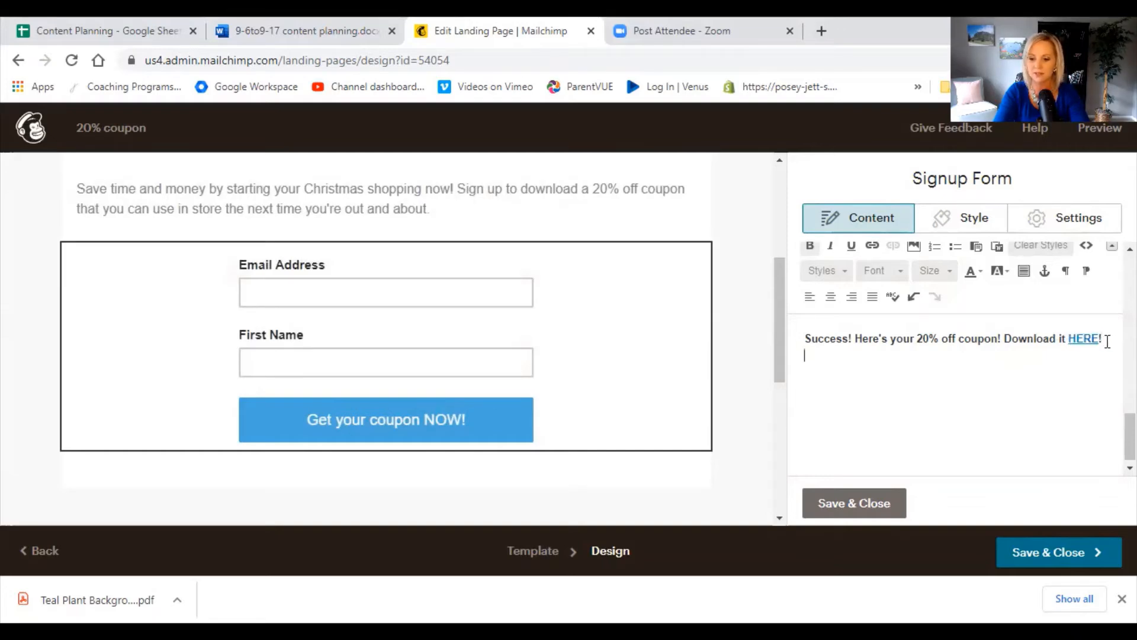
pyautogui.click(914, 250)
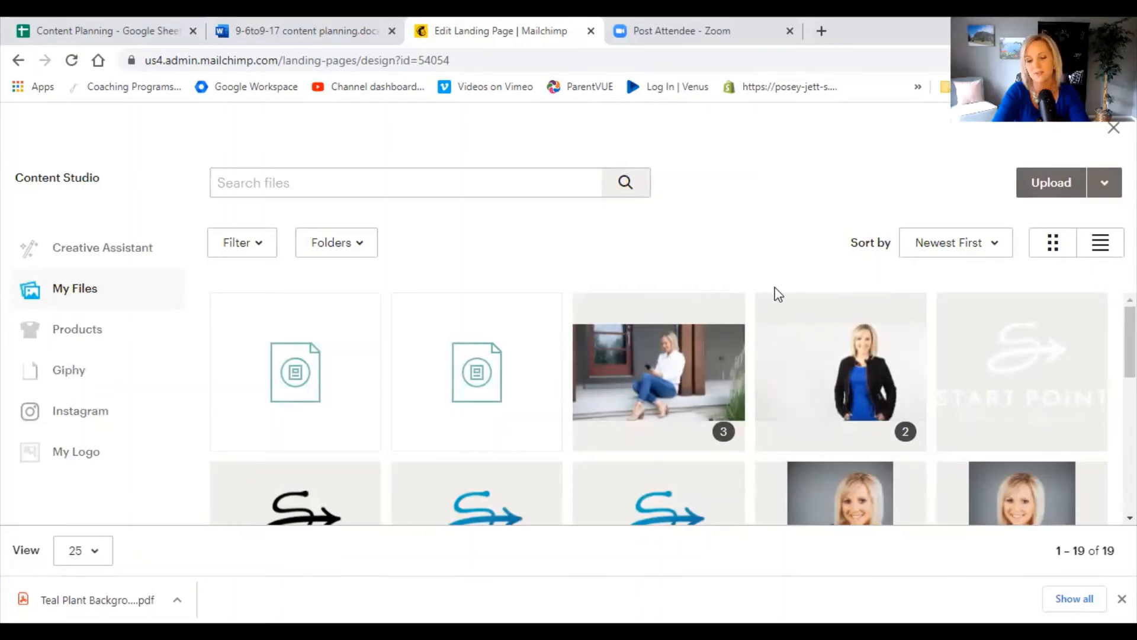
pyautogui.click(656, 371)
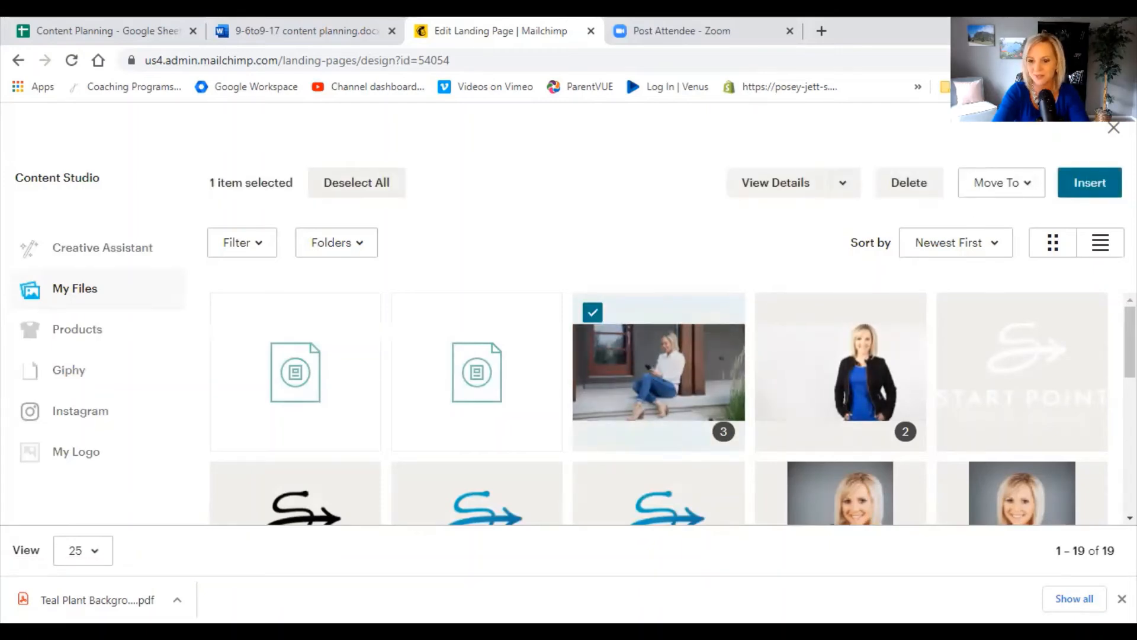
pyautogui.click(1103, 185)
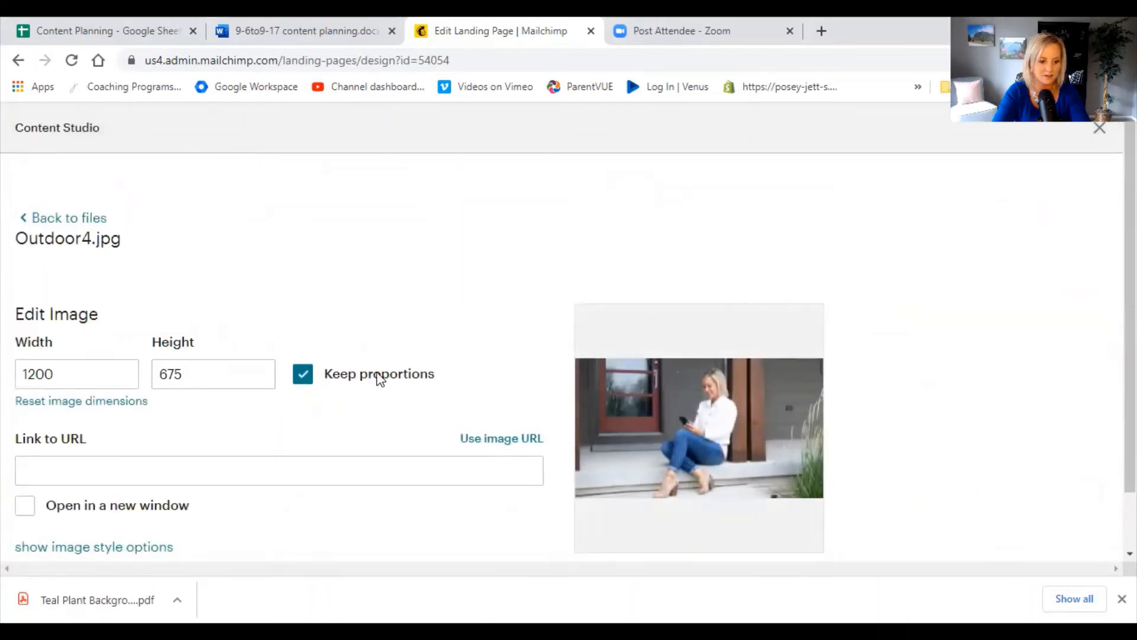
pyautogui.scroll(-1, 240, 442)
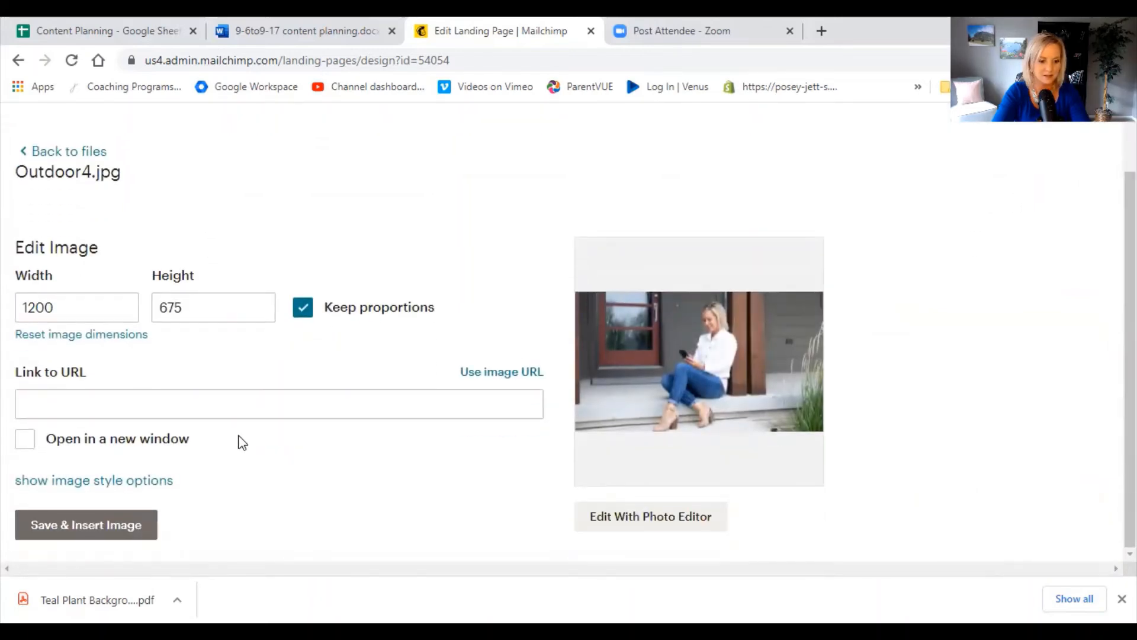
pyautogui.click(101, 529)
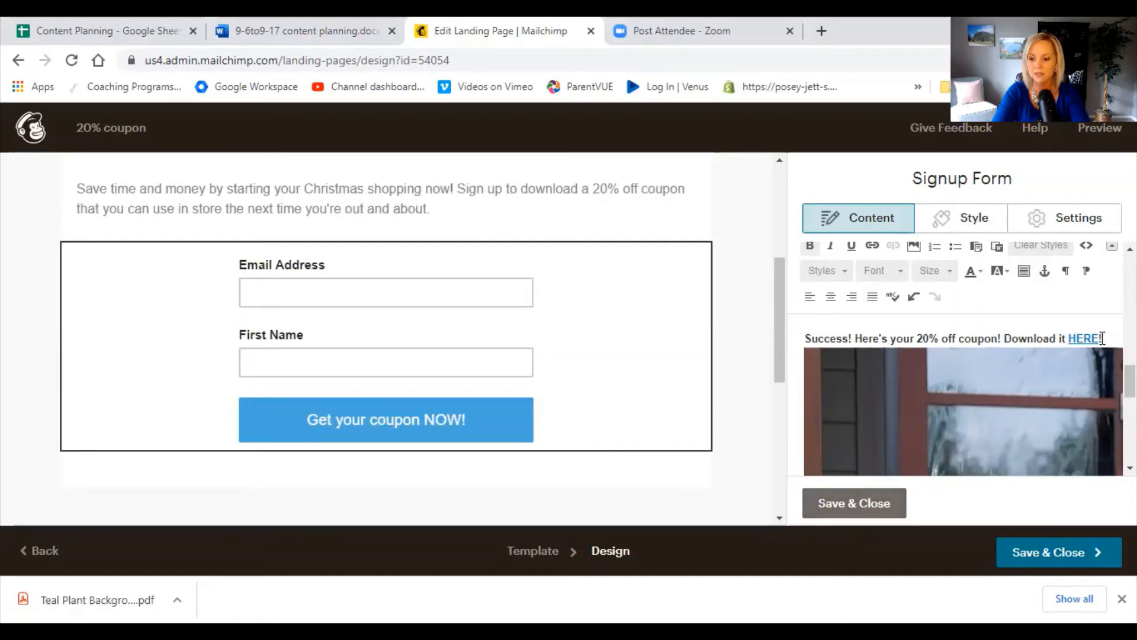
pyautogui.click(1046, 400)
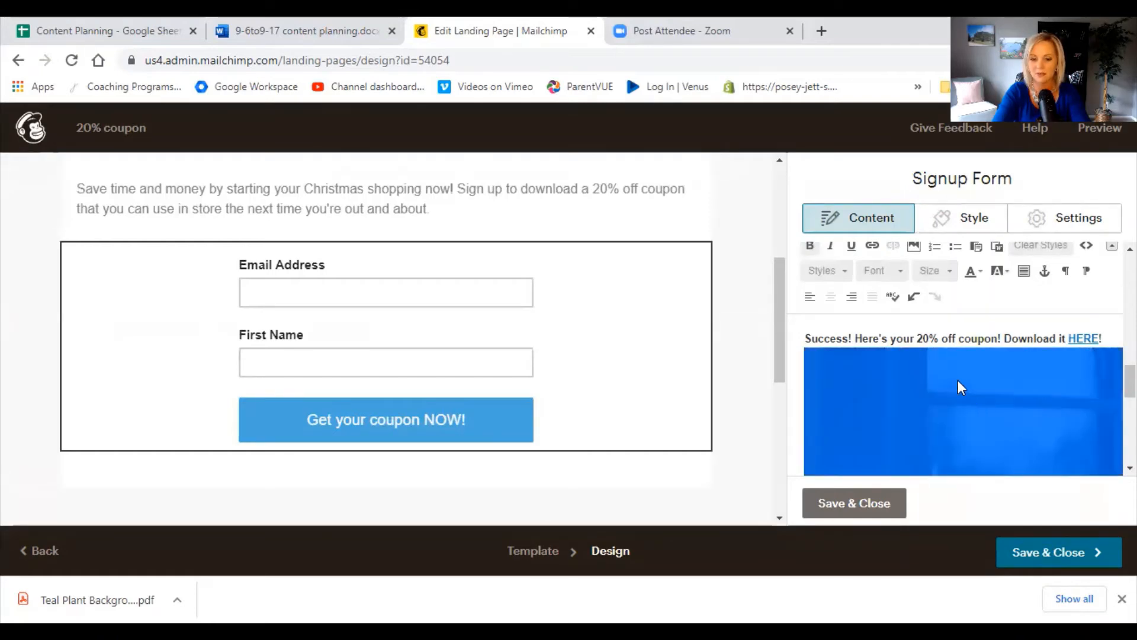
# Save the signup form block, check the page layout, and save and close the landing page design.
pyautogui.click(847, 508)
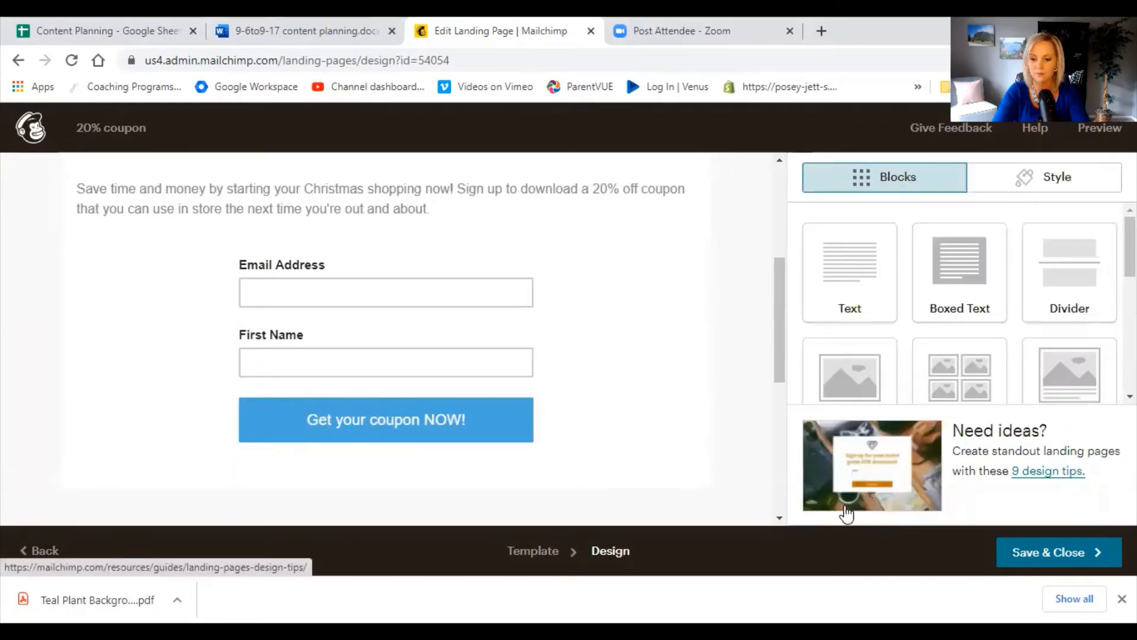
pyautogui.scroll(5, 632, 350)
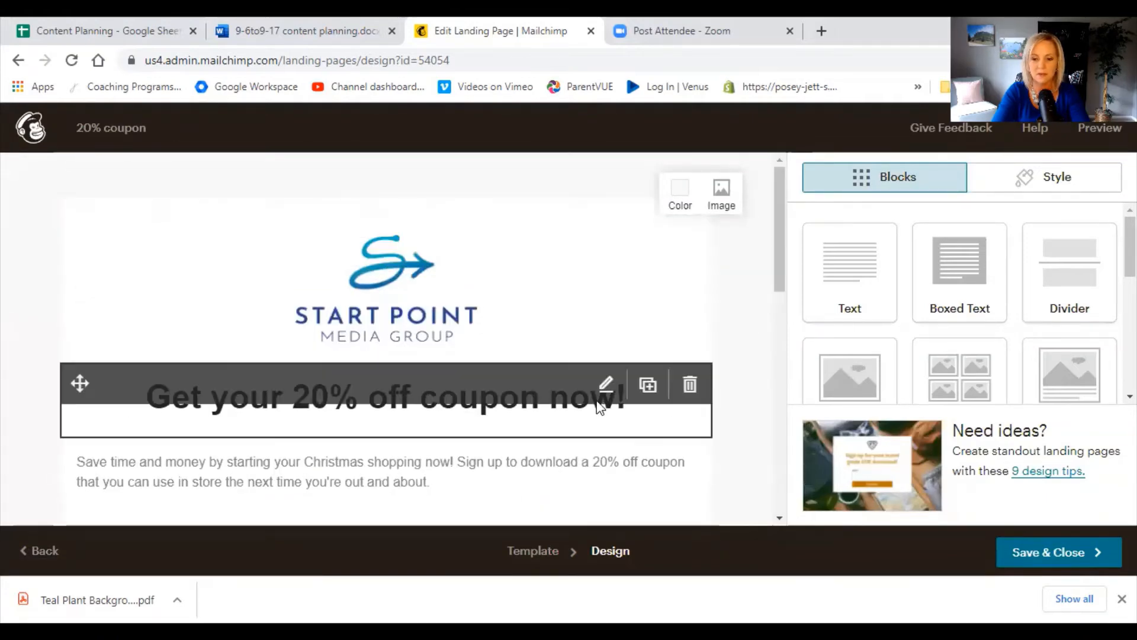
pyautogui.scroll(-9, 666, 407)
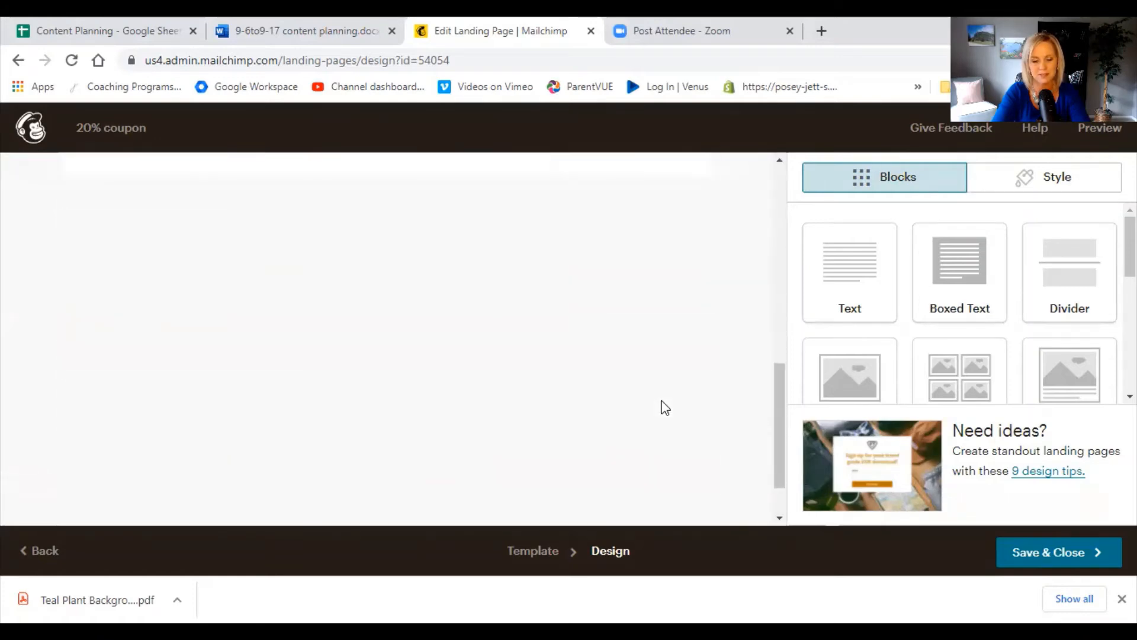
pyautogui.scroll(8, 663, 407)
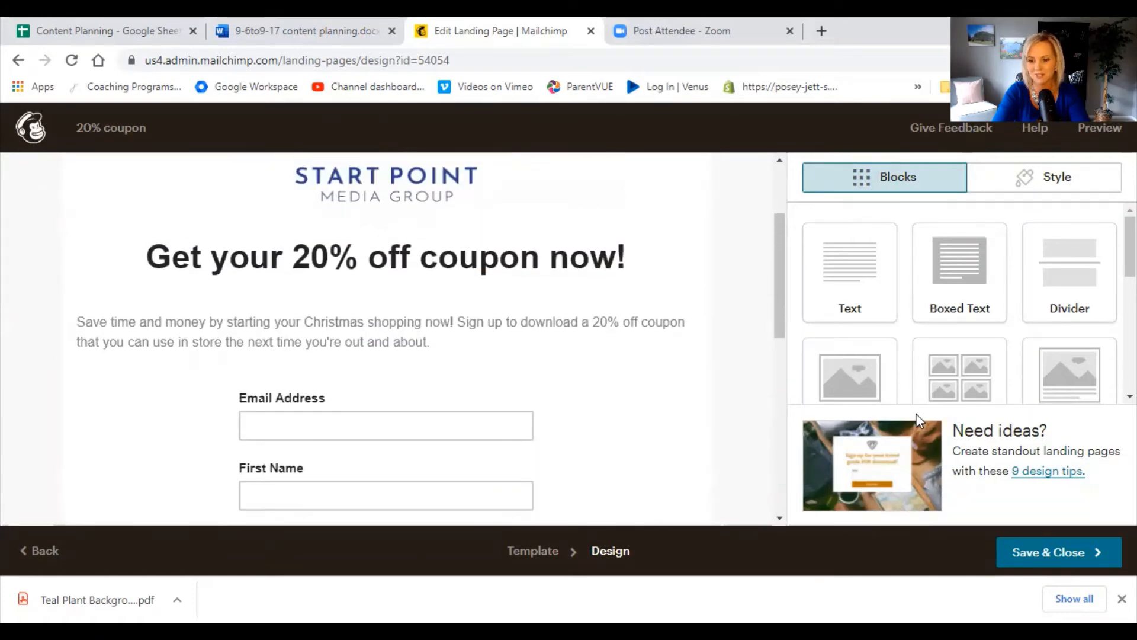
pyautogui.click(1066, 557)
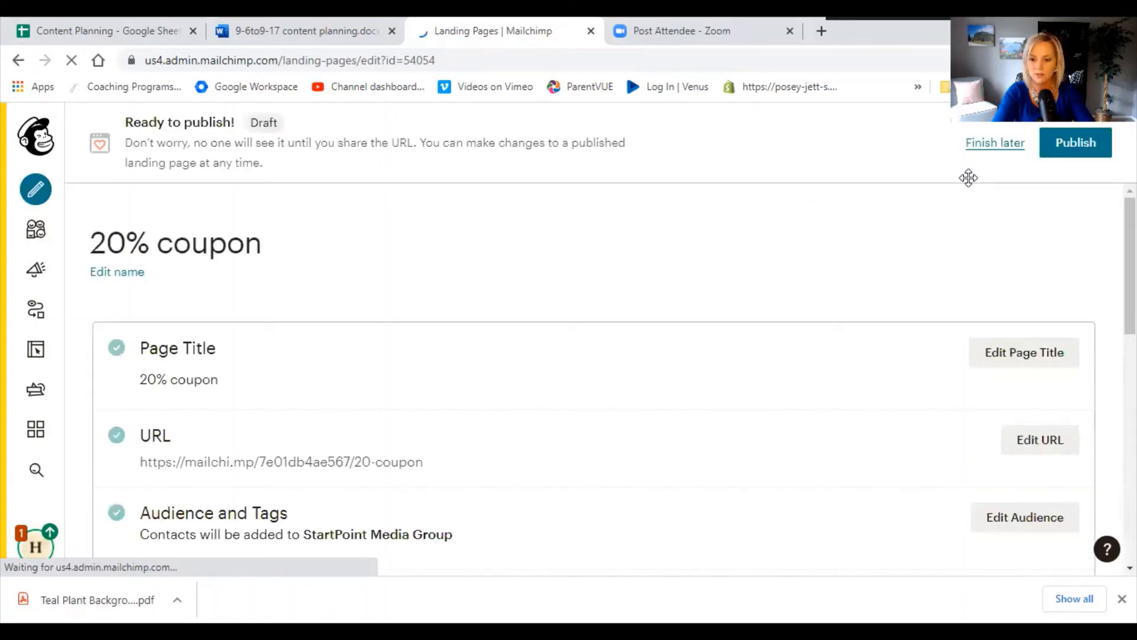
# Review the landing page's publishing checklist and open its URL settings for editing.
pyautogui.scroll(-3, 729, 306)
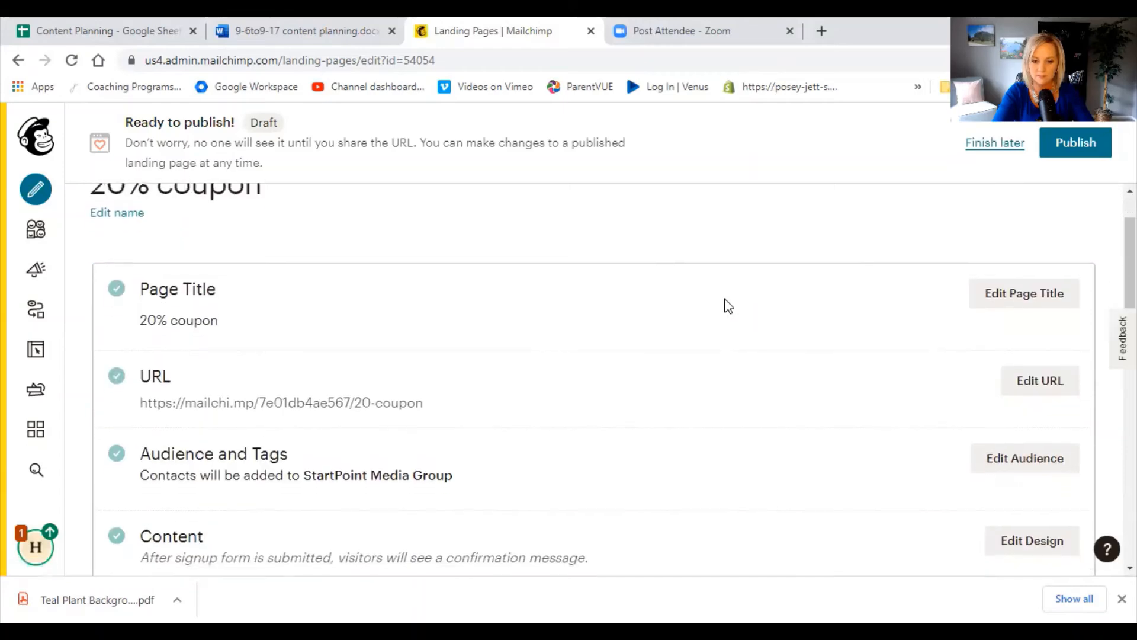
pyautogui.scroll(-2, 729, 306)
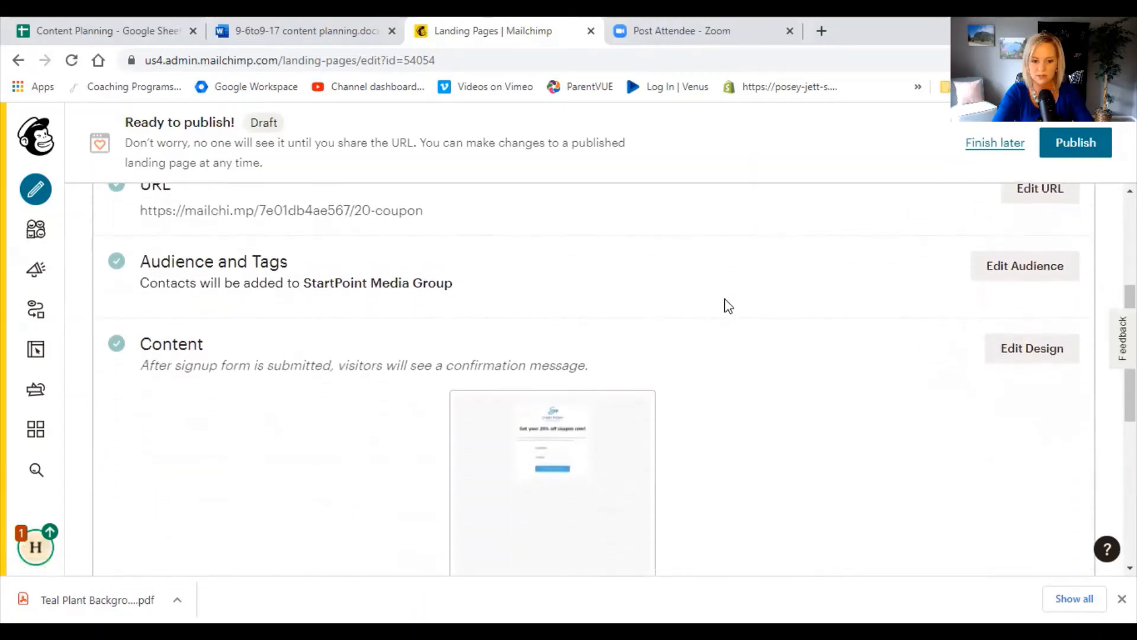
pyautogui.scroll(2, 729, 306)
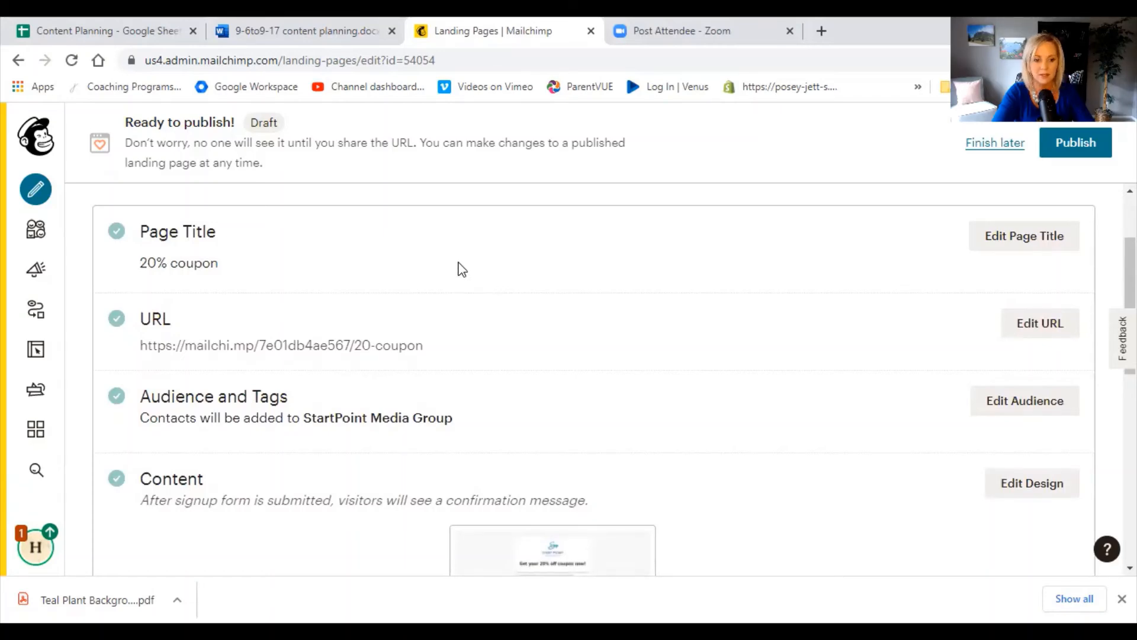
pyautogui.scroll(-2, 462, 270)
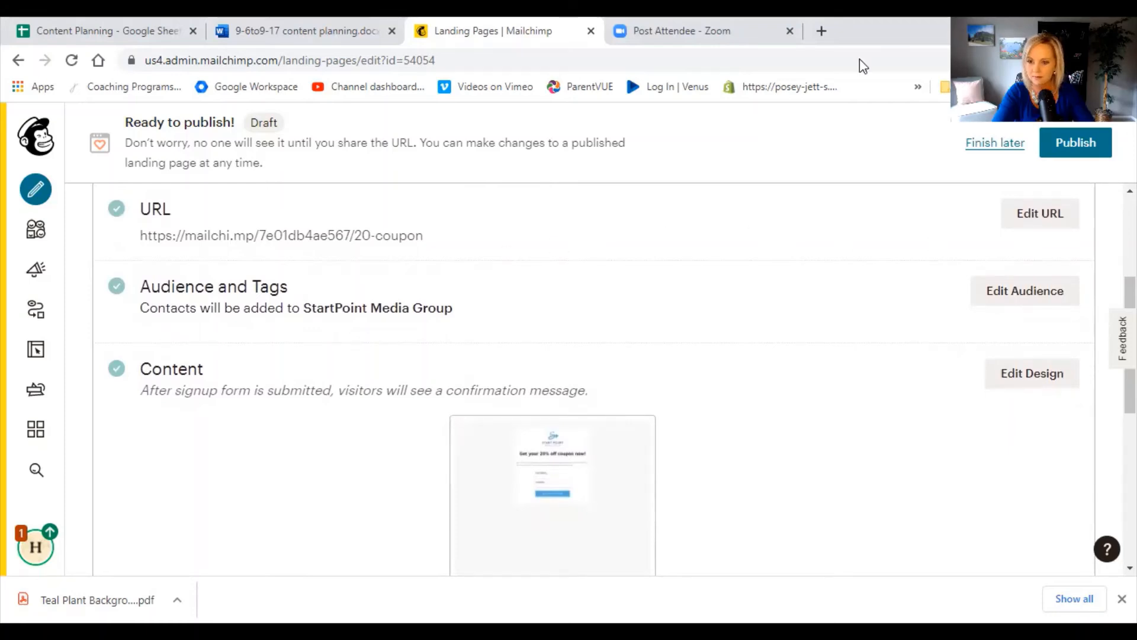
pyautogui.click(1055, 215)
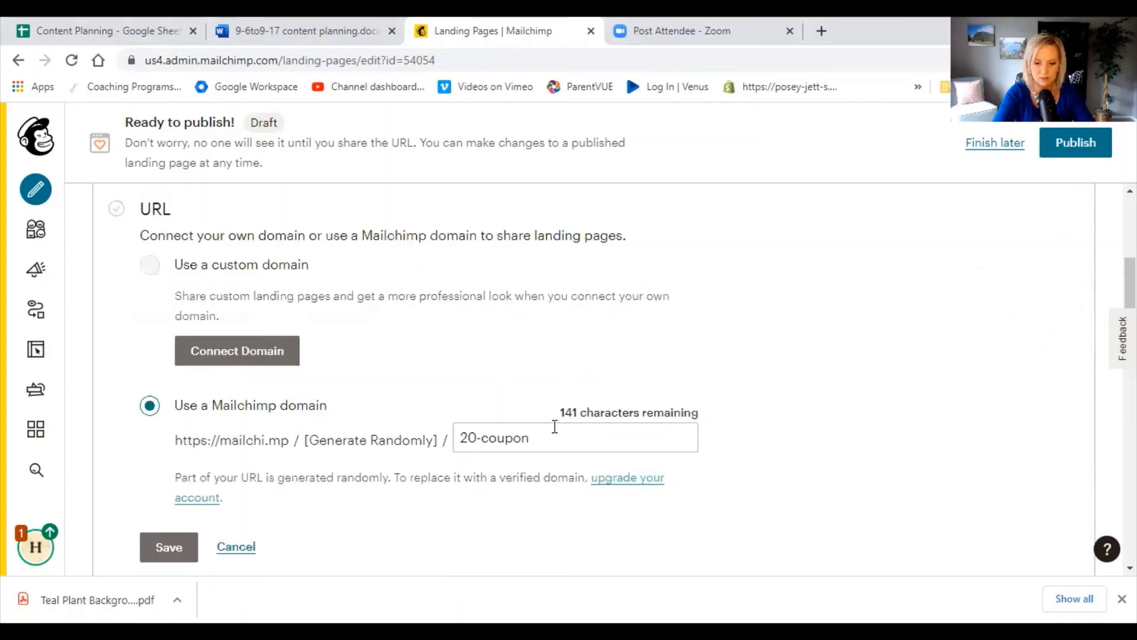
# Try to save the Mailchimp-domain URL with the ending "20-coupon", and with "20%-coupon".
pyautogui.click(548, 439)
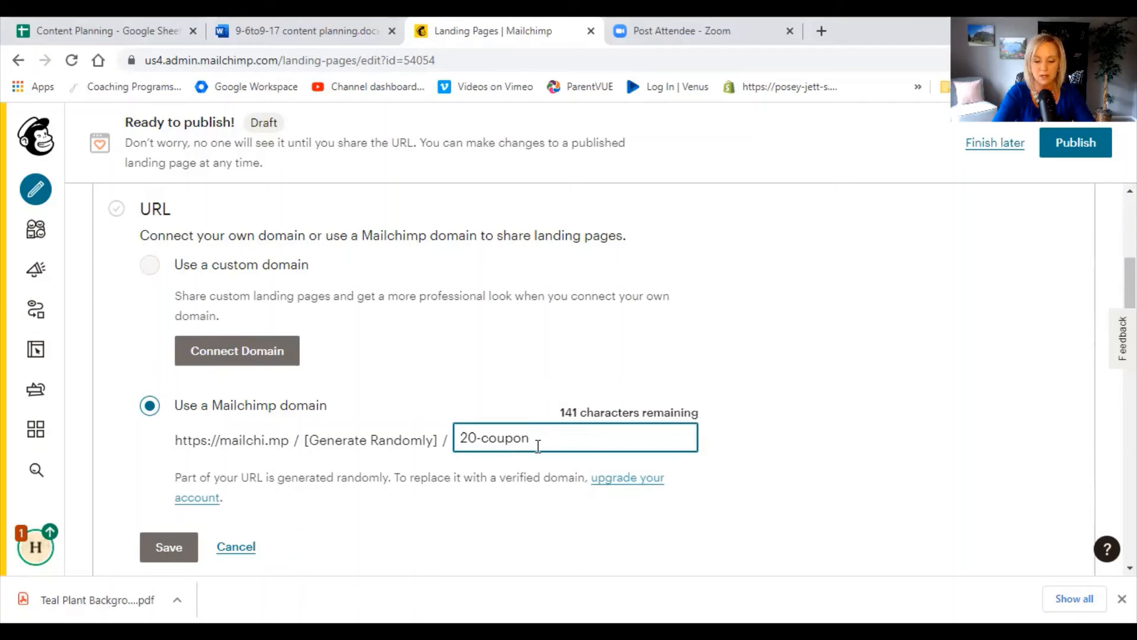
pyautogui.click(155, 555)
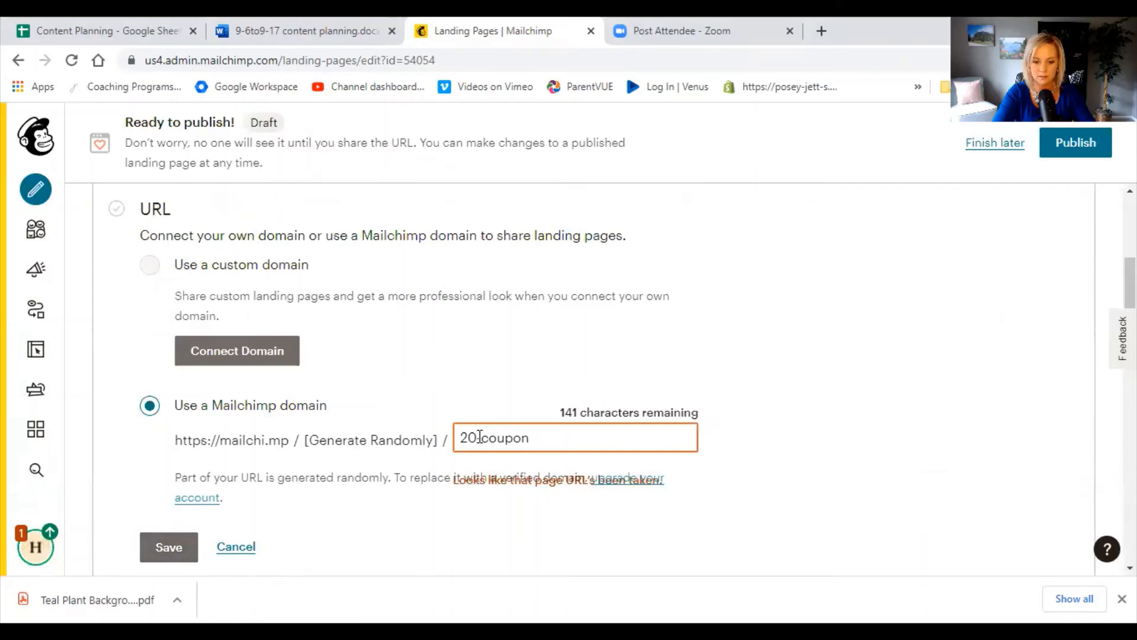
pyautogui.write('%')
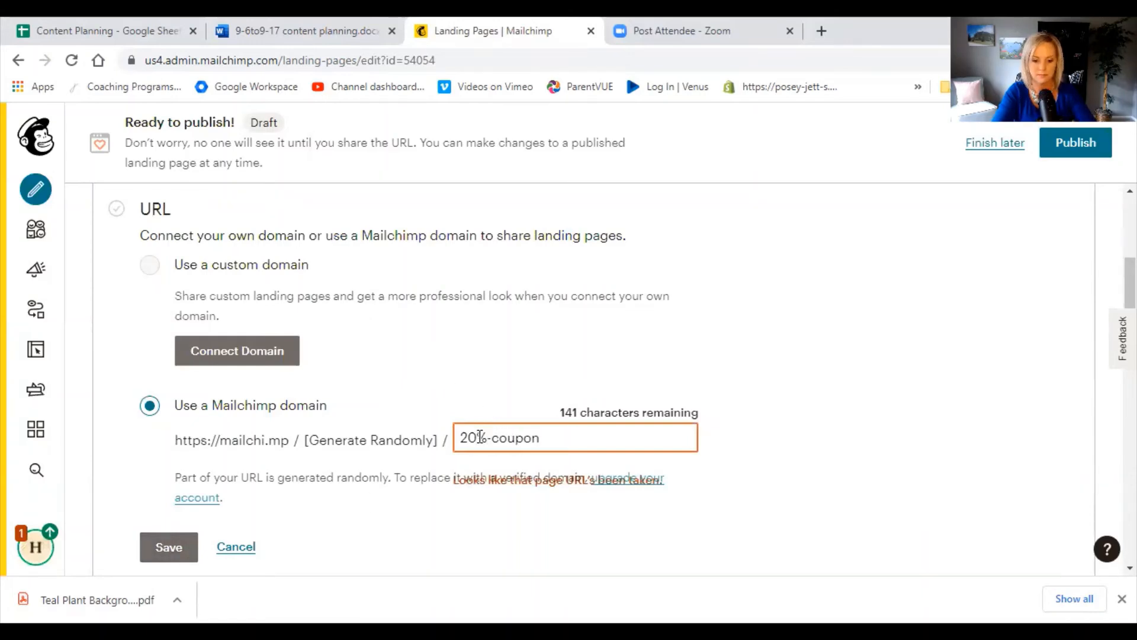
pyautogui.click(159, 554)
# Replace the ending of the landing page's Mailchimp-domain URL with "coupon" and save it.
pyautogui.press('BackSpace')
pyautogui.press('BackSpace')
pyautogui.press('BackSpace')
pyautogui.press('BackSpace')
pyautogui.press('BackSpace')
pyautogui.press('BackSpace')
pyautogui.press('BackSpace')
pyautogui.press('BackSpace')
pyautogui.press('BackSpace')
pyautogui.press('BackSpace')
pyautogui.write('co')
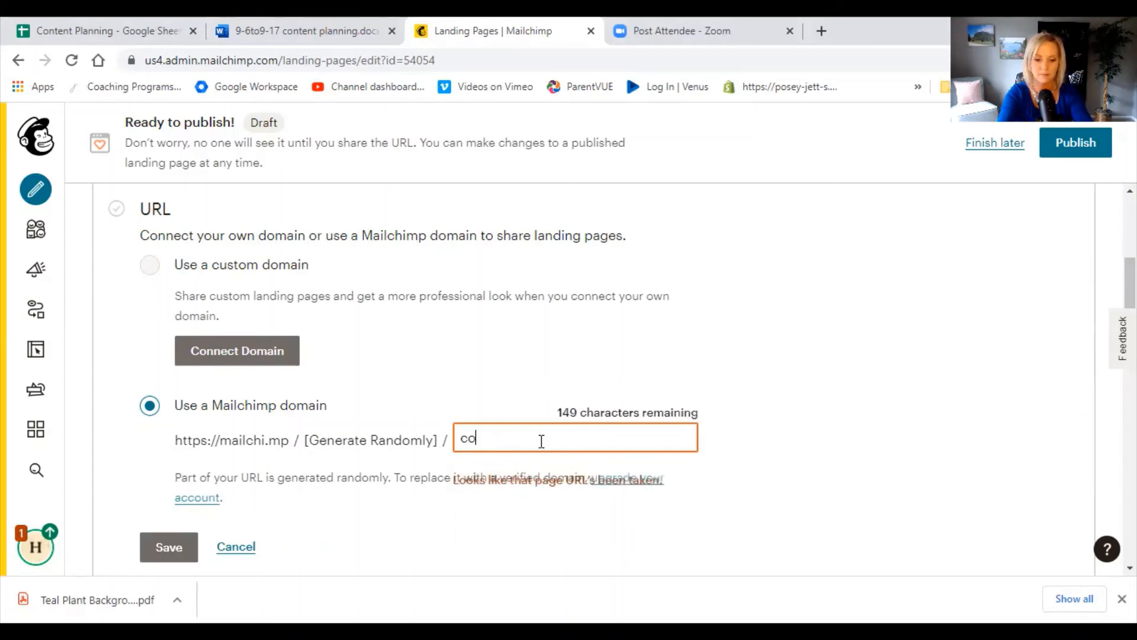
pyautogui.write('upon')
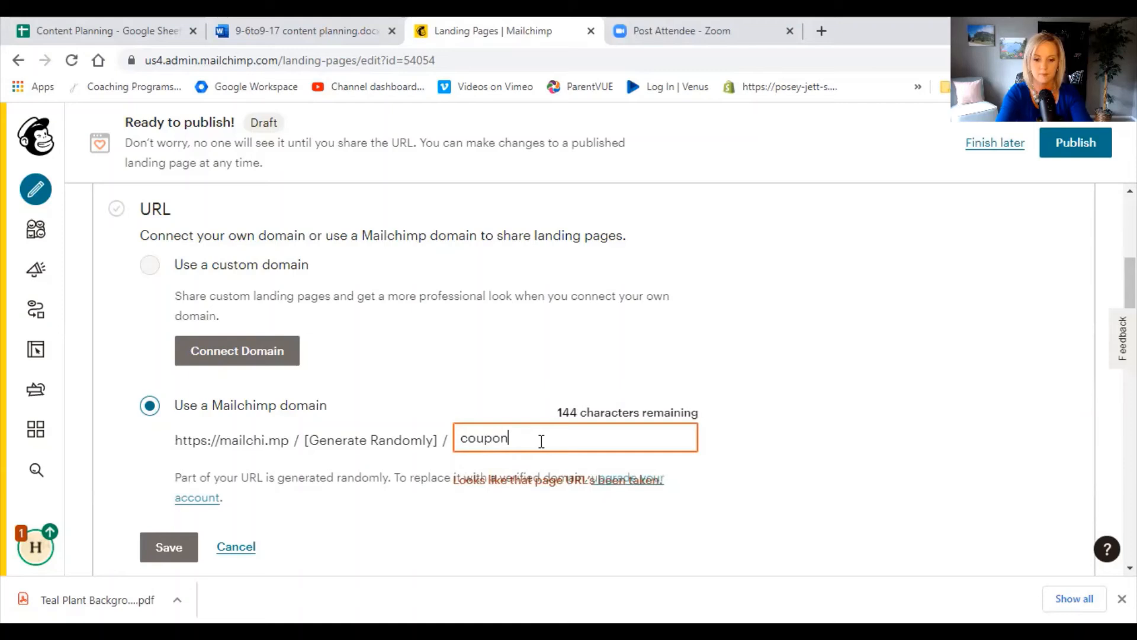
pyautogui.click(158, 557)
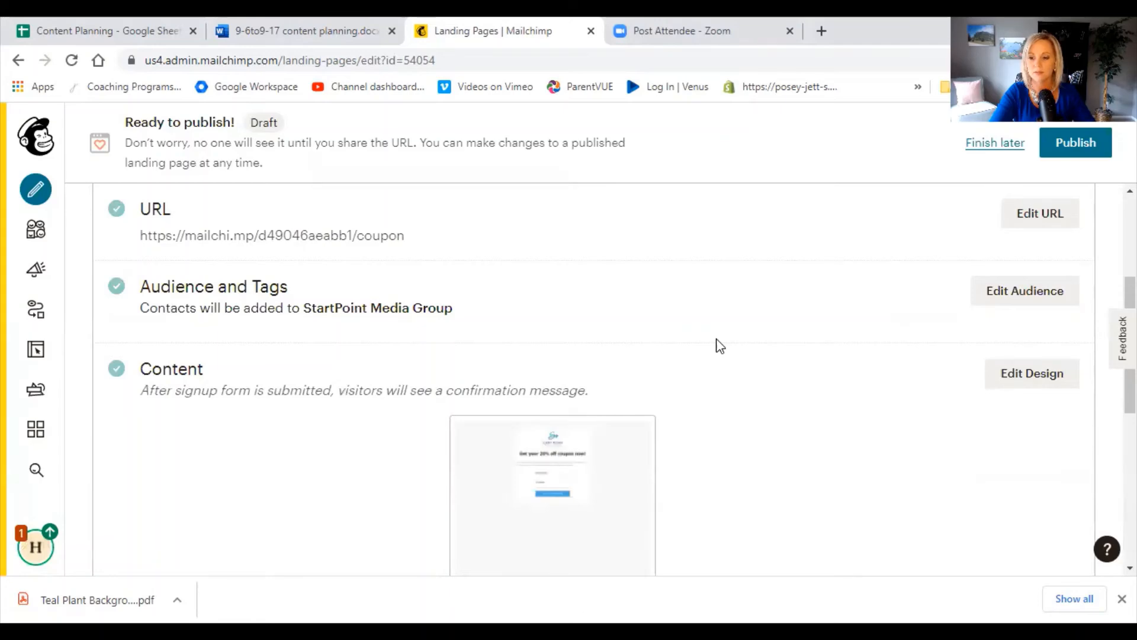
# Publish the landing page and open the live page in the browser using its published URL.
pyautogui.scroll(2, 719, 346)
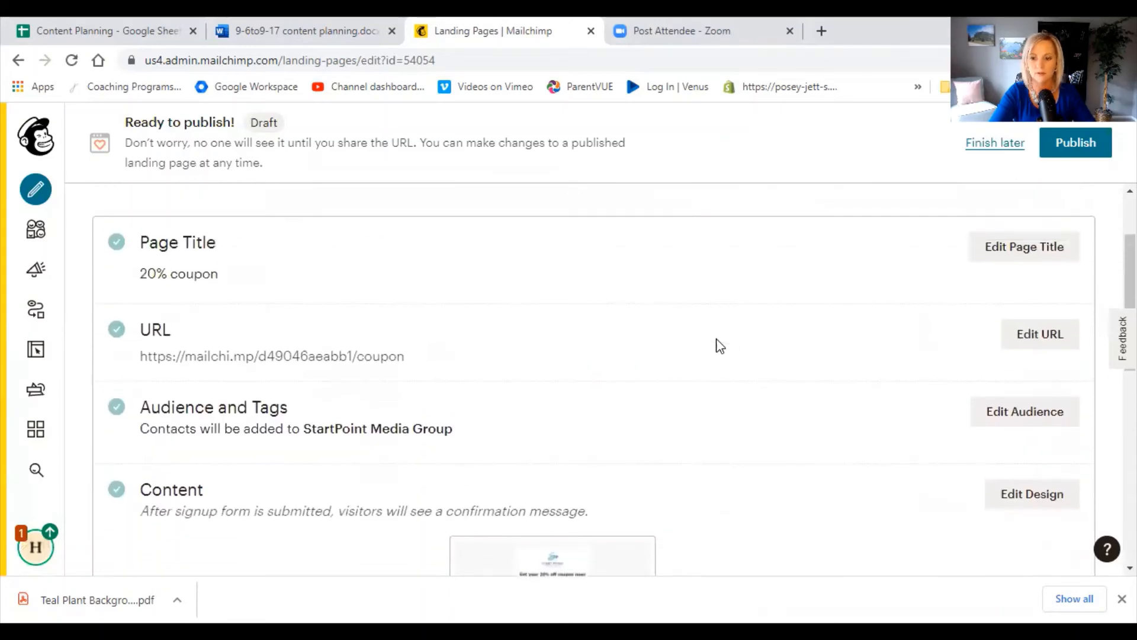
pyautogui.click(1070, 155)
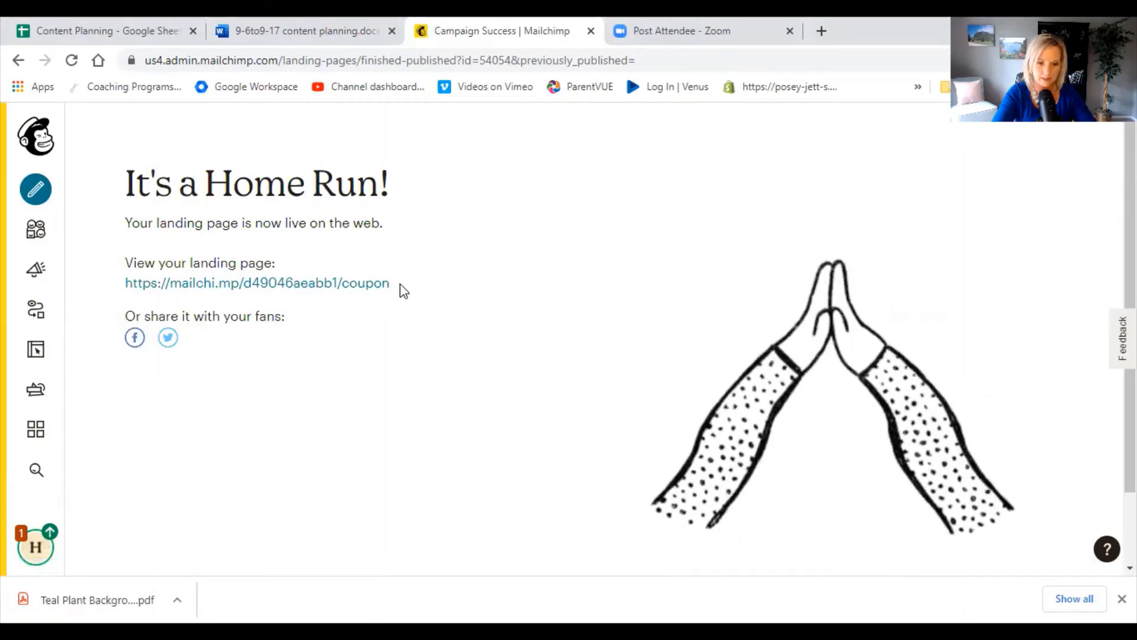
pyautogui.moveTo(403, 290); pyautogui.dragTo(119, 285)
pyautogui.hotkey('ctrl', 'c')
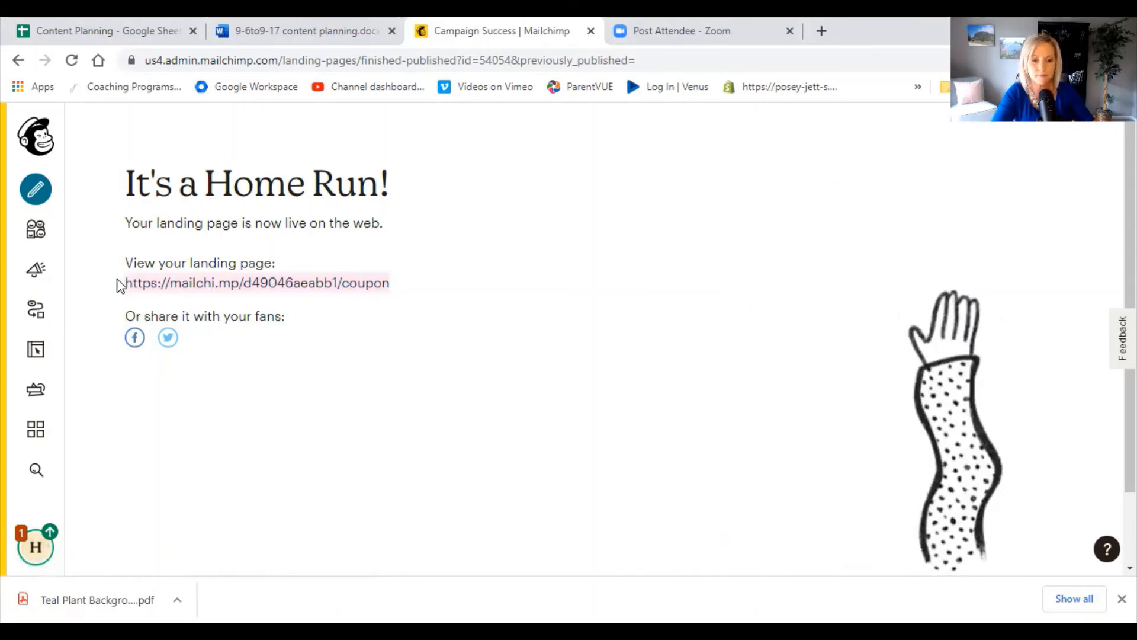
pyautogui.click(313, 60)
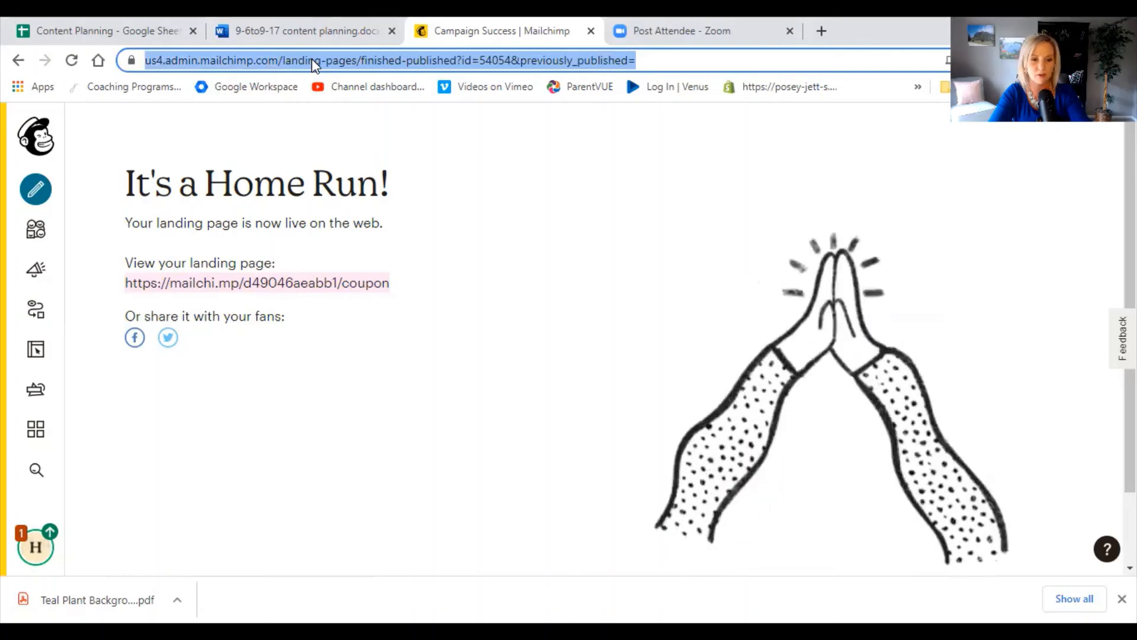
pyautogui.hotkey('ctrl', 'v')
pyautogui.press('Return')
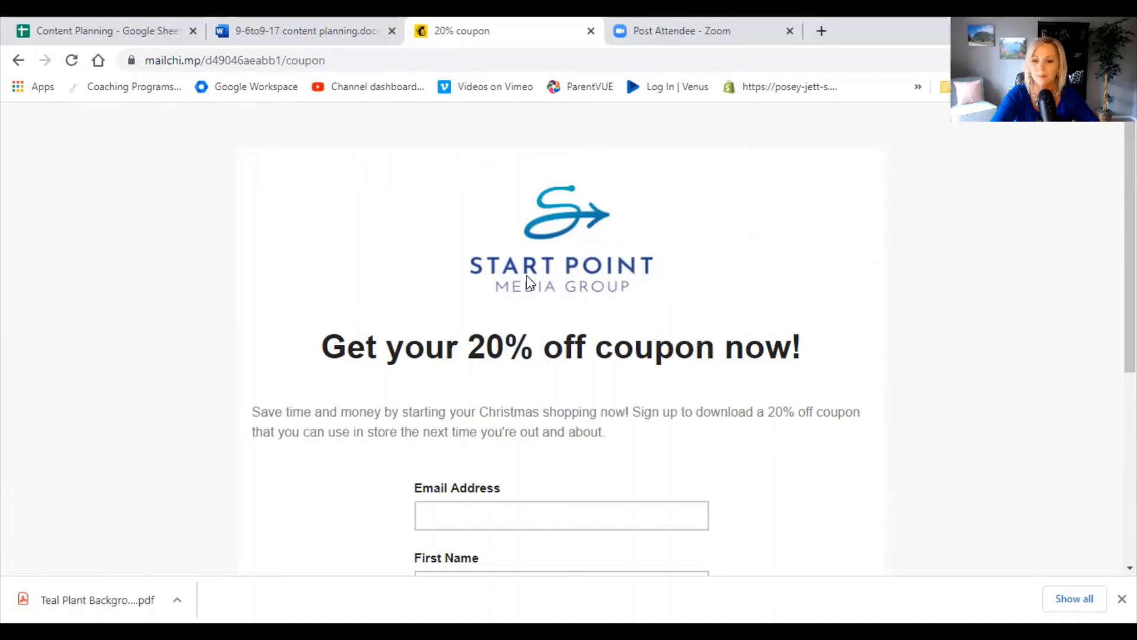
# Test the live signup form by filling in an email address and first name and submitting it.
pyautogui.scroll(-3, 527, 278)
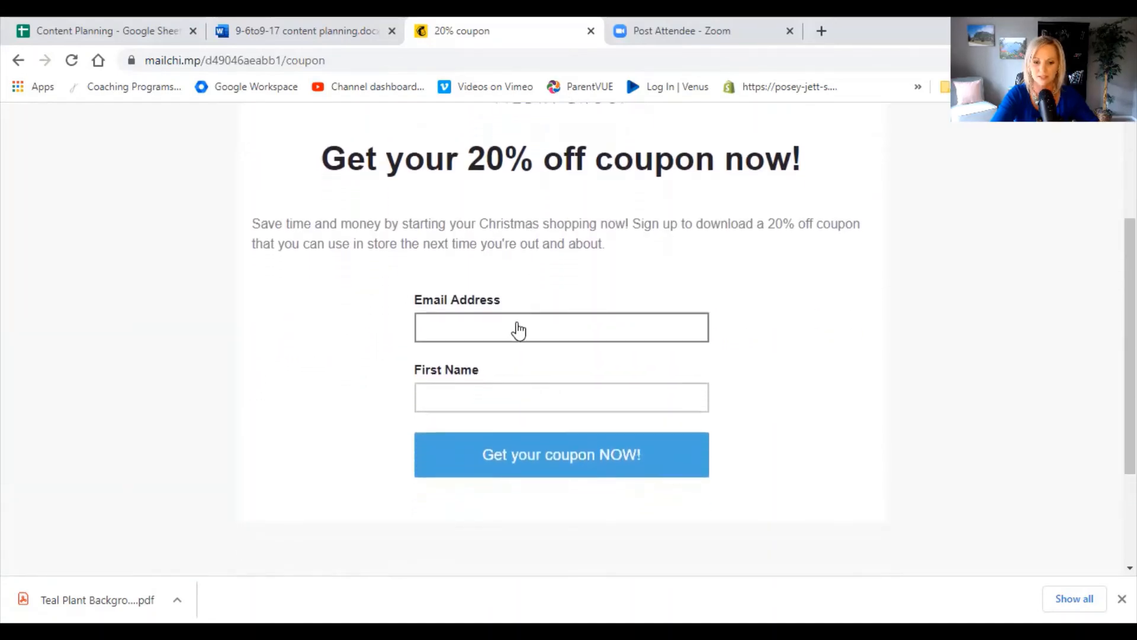
pyautogui.click(519, 331)
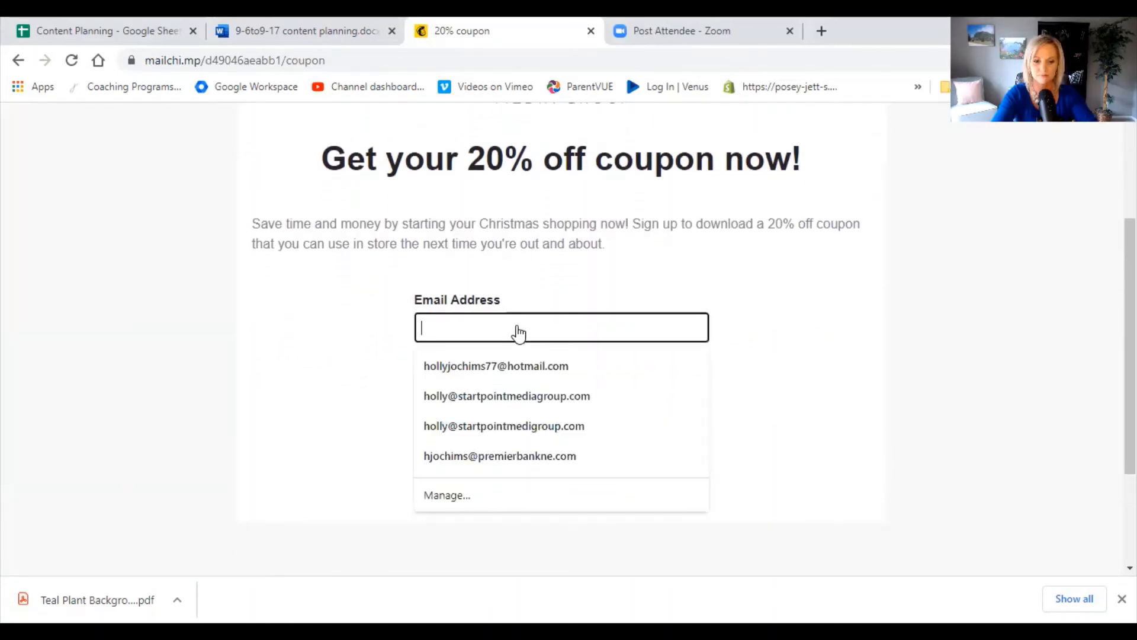
pyautogui.click(519, 394)
pyautogui.click(519, 397)
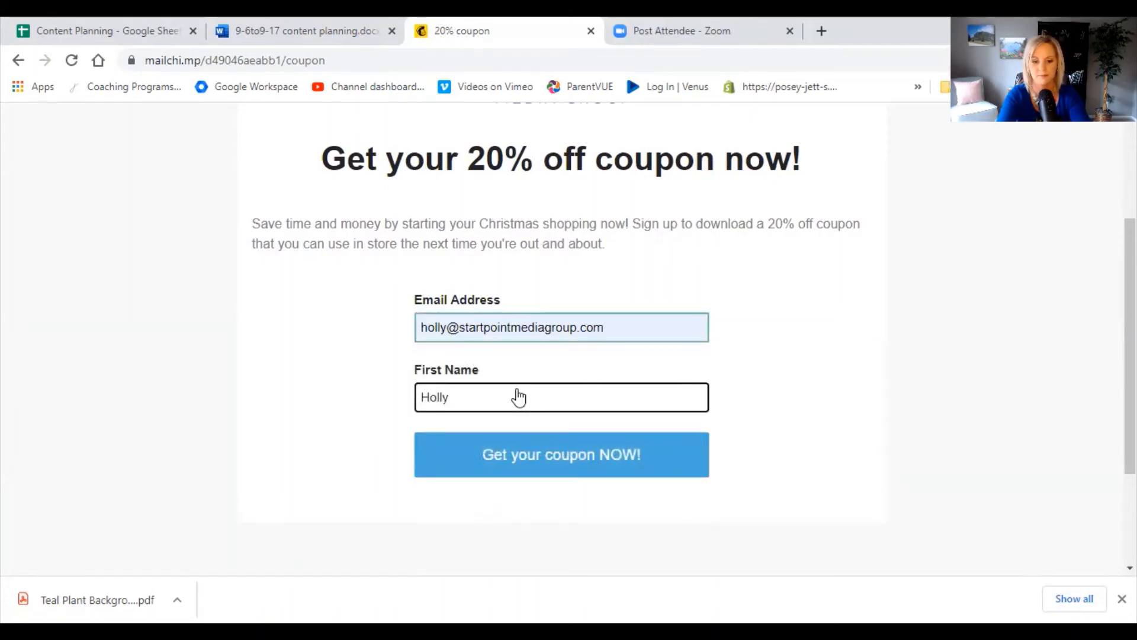
pyautogui.click(538, 468)
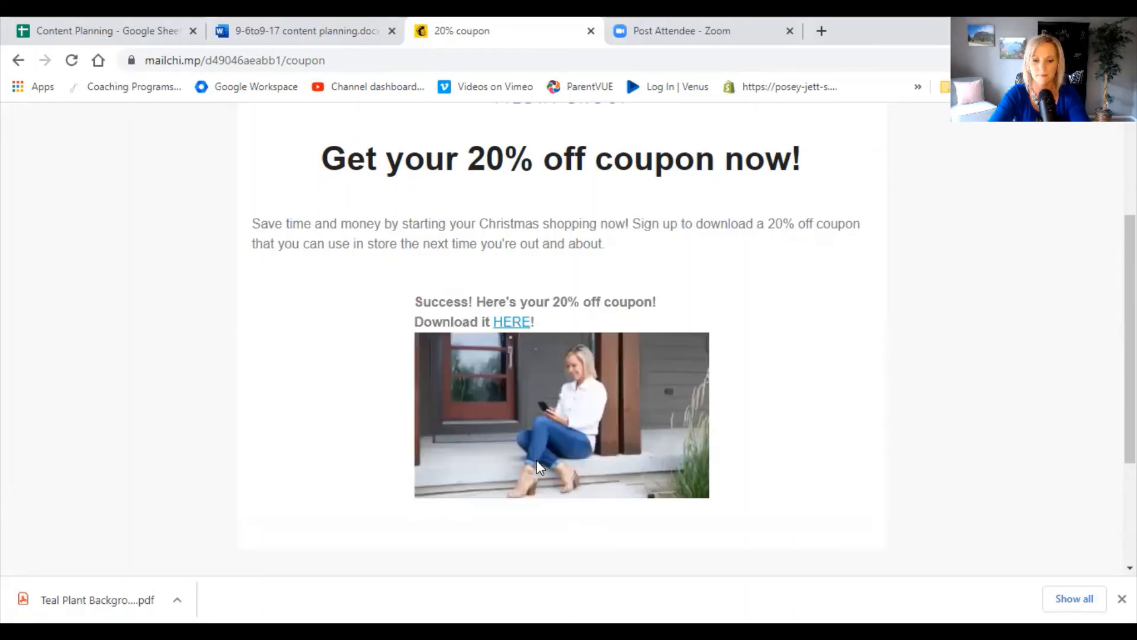